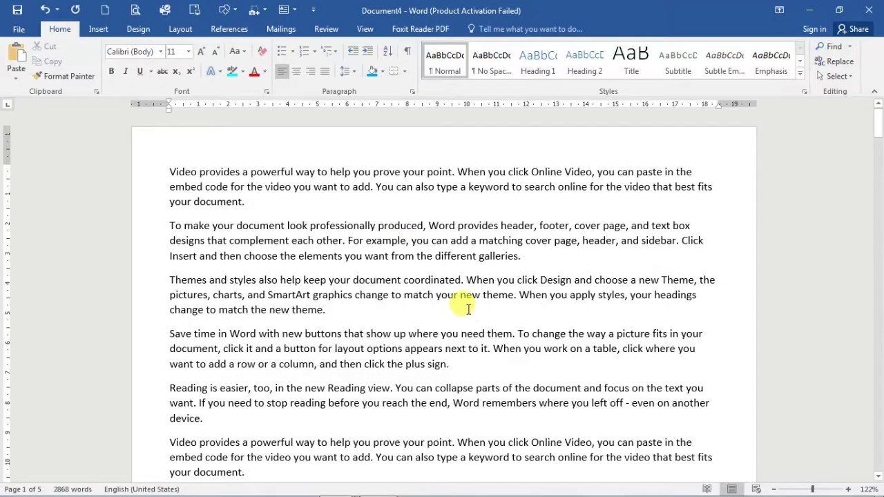
# Step: Browse the Borders, Page Border and Shading tabs of Borders and Shading without applying anything
pyautogui.click(131, 29)
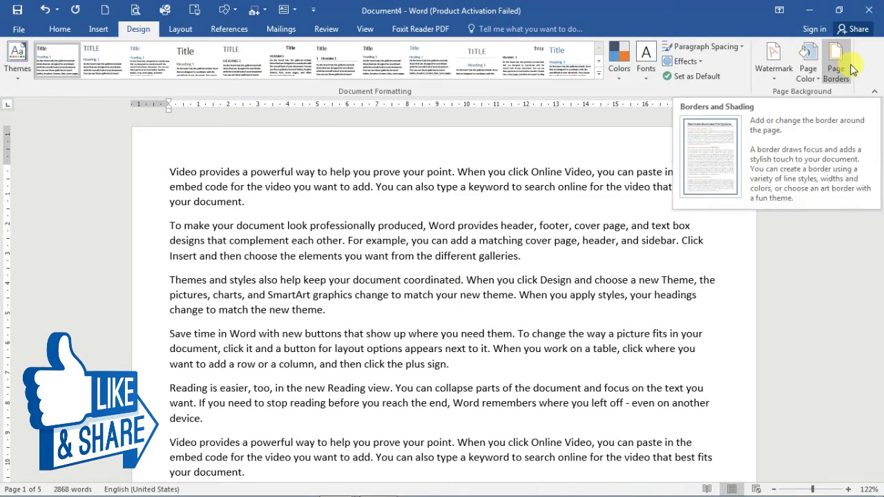
pyautogui.click(849, 69)
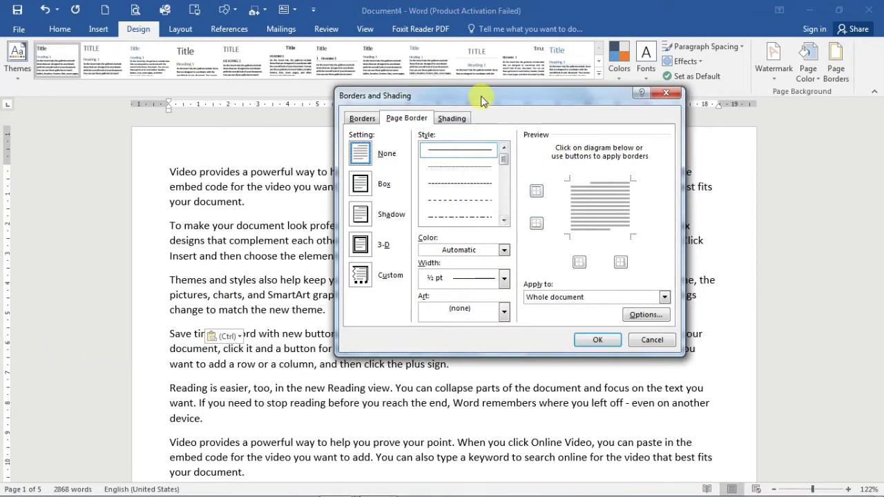
pyautogui.moveTo(482, 102); pyautogui.dragTo(330, 132)
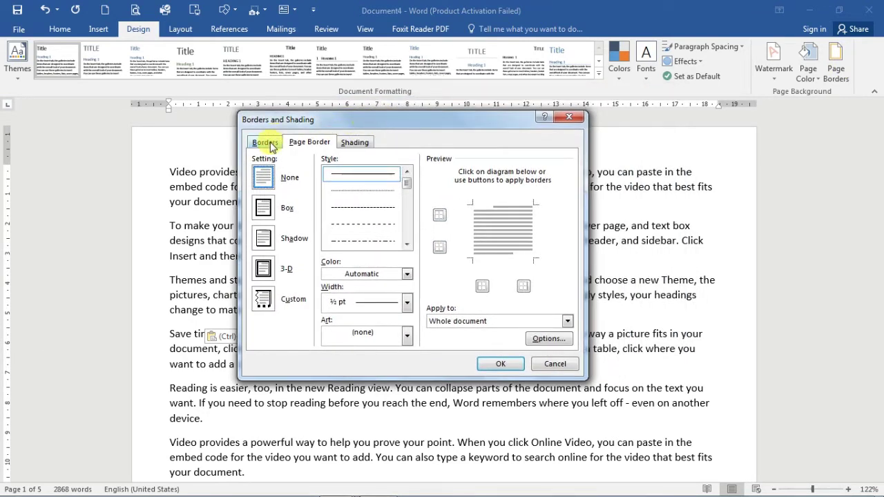
pyautogui.click(269, 143)
pyautogui.click(303, 143)
pyautogui.click(351, 146)
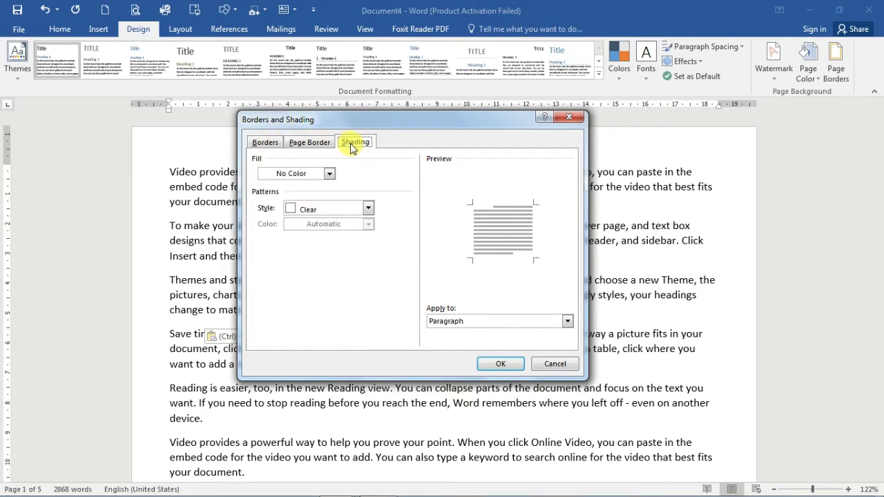
pyautogui.click(276, 147)
pyautogui.moveTo(295, 126); pyautogui.dragTo(460, 143)
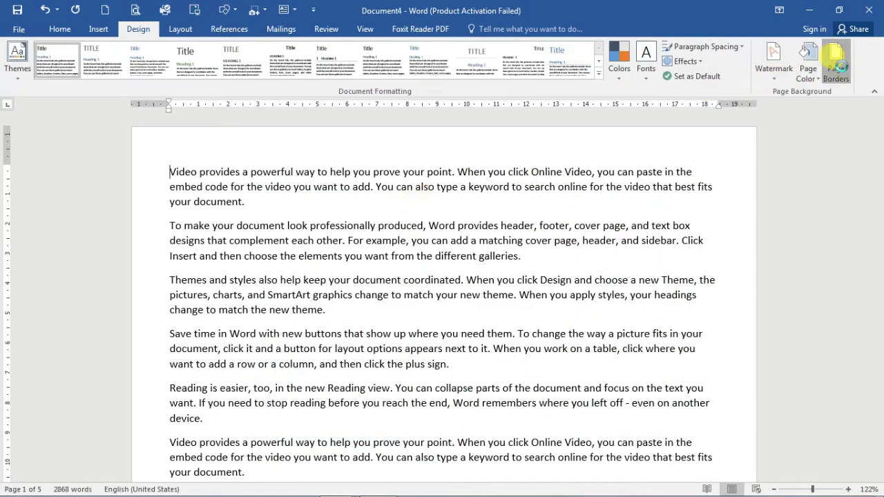
# Step: Apply a plain Box page border, ½ pt solid line, to the whole document
pyautogui.click(834, 69)
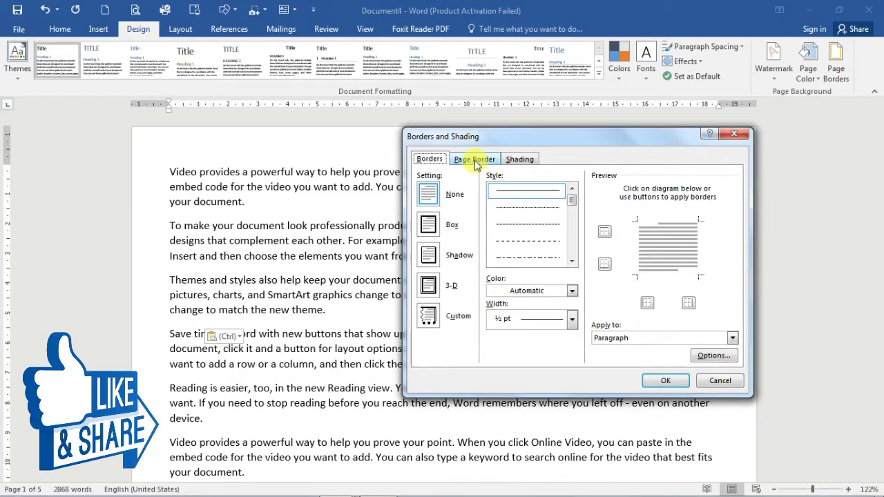
pyautogui.click(476, 162)
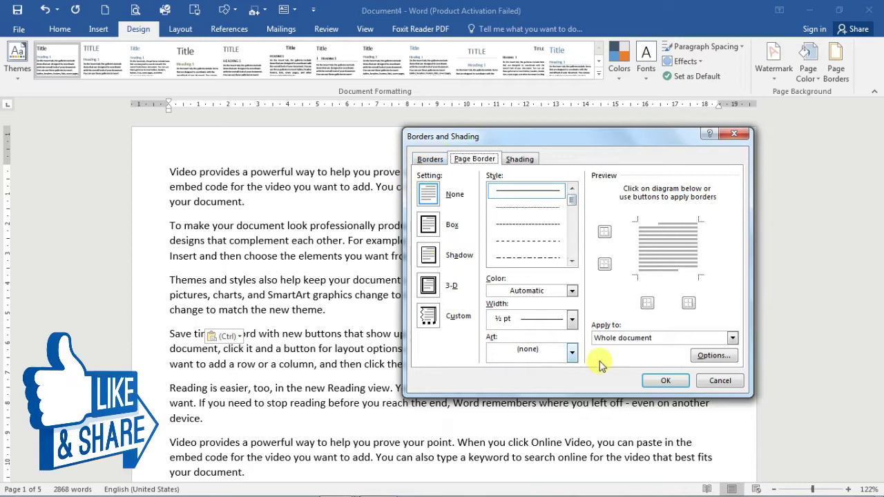
pyautogui.click(435, 160)
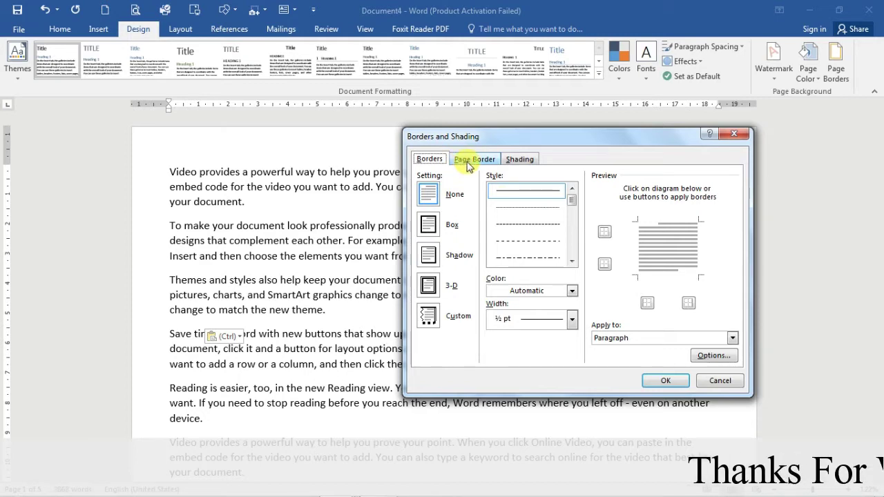
pyautogui.click(467, 162)
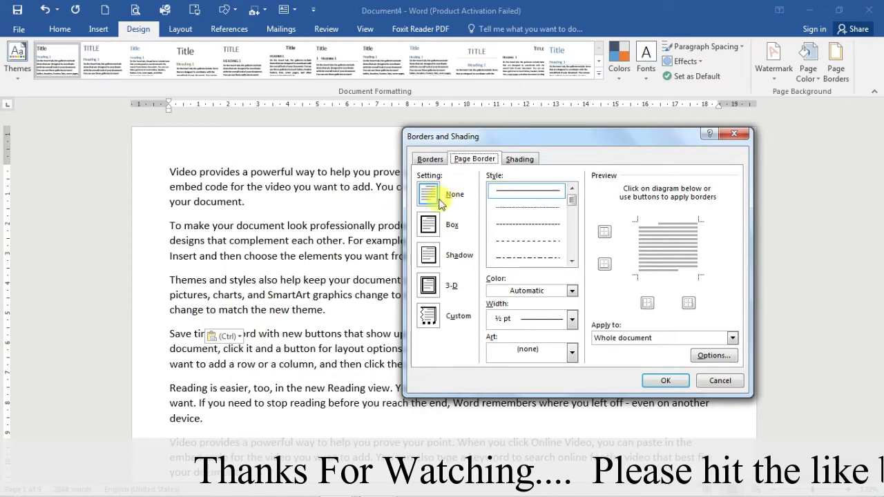
pyautogui.click(427, 224)
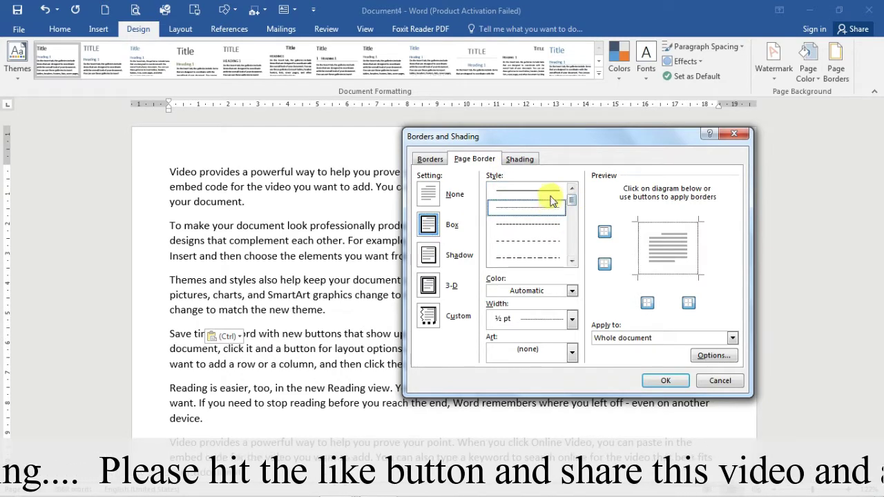
pyautogui.click(665, 380)
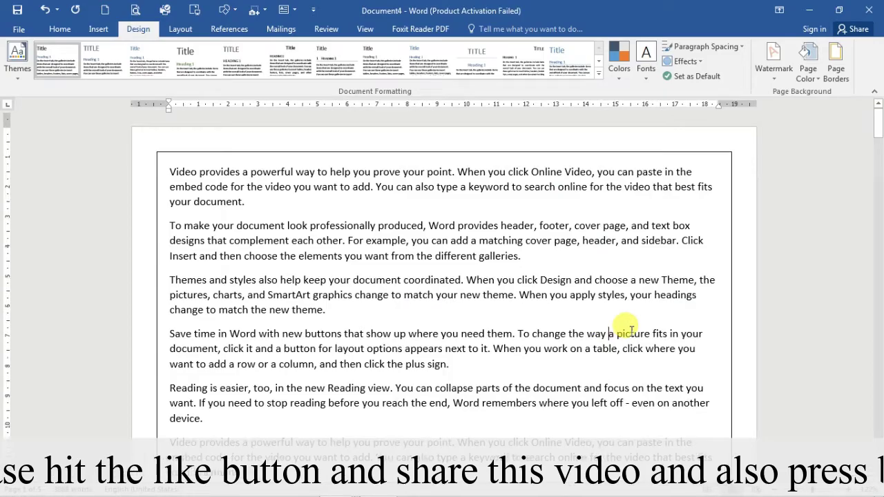
# Step: Scroll down through the document to check the box border on each page
pyautogui.scroll(-5, 611, 331)
pyautogui.scroll(-3, 614, 332)
pyautogui.scroll(-5, 628, 330)
pyautogui.scroll(-3, 630, 331)
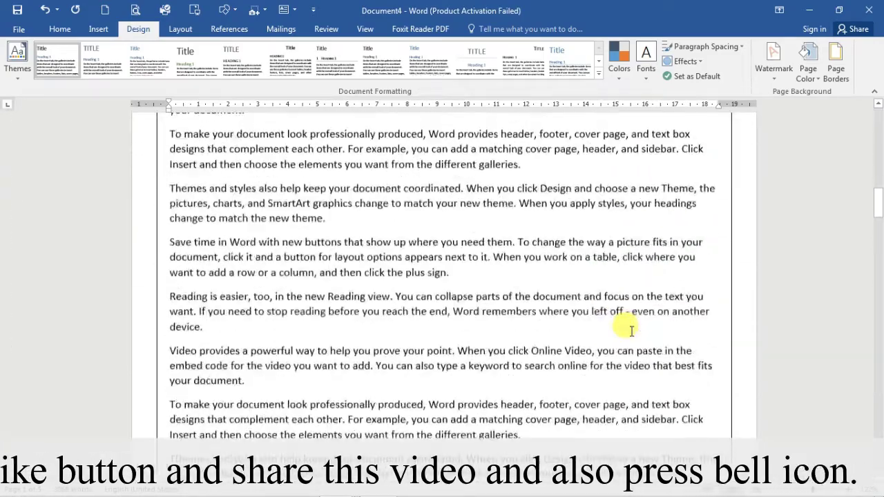
pyautogui.scroll(-5, 694, 301)
pyautogui.scroll(-6, 428, 395)
pyautogui.scroll(-4, 567, 414)
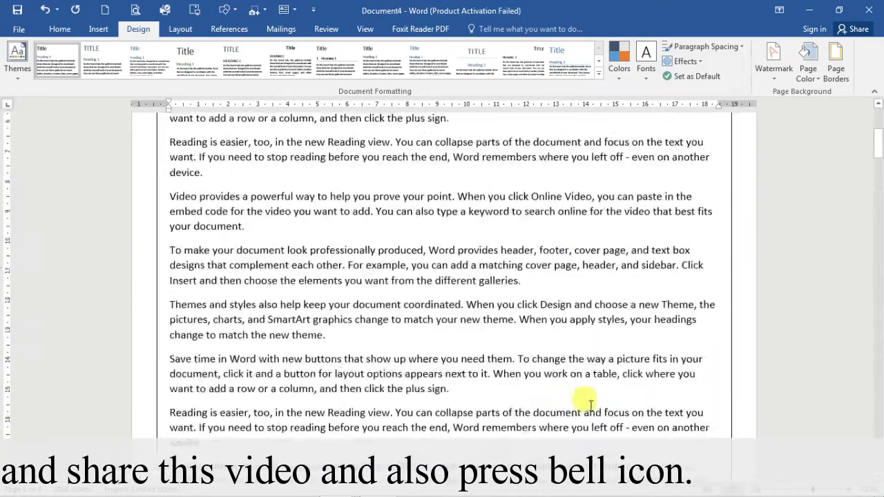
pyautogui.scroll(-4, 680, 178)
# Step: Choose the triple-line page border style and try a green border colour
pyautogui.click(828, 73)
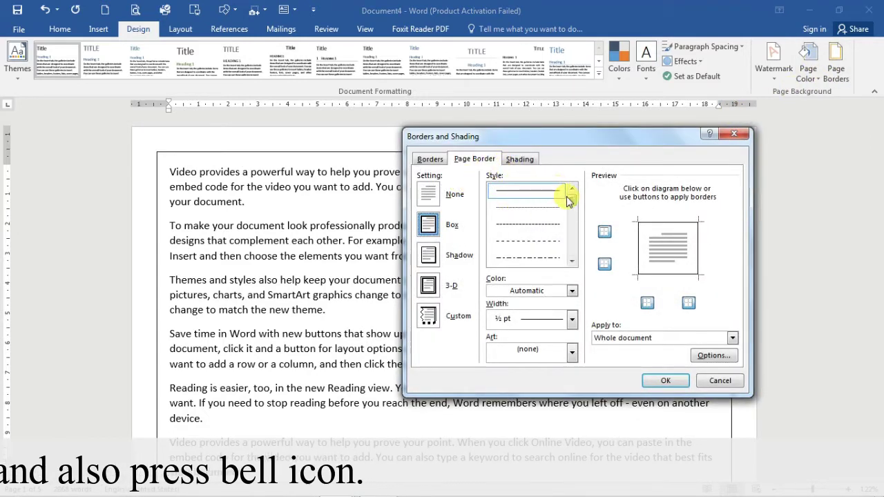
pyautogui.moveTo(573, 201); pyautogui.dragTo(572, 231)
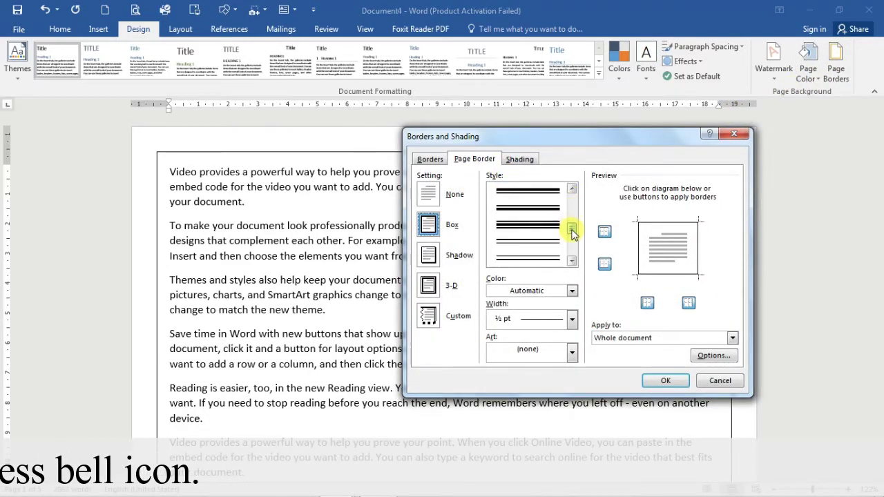
pyautogui.click(560, 260)
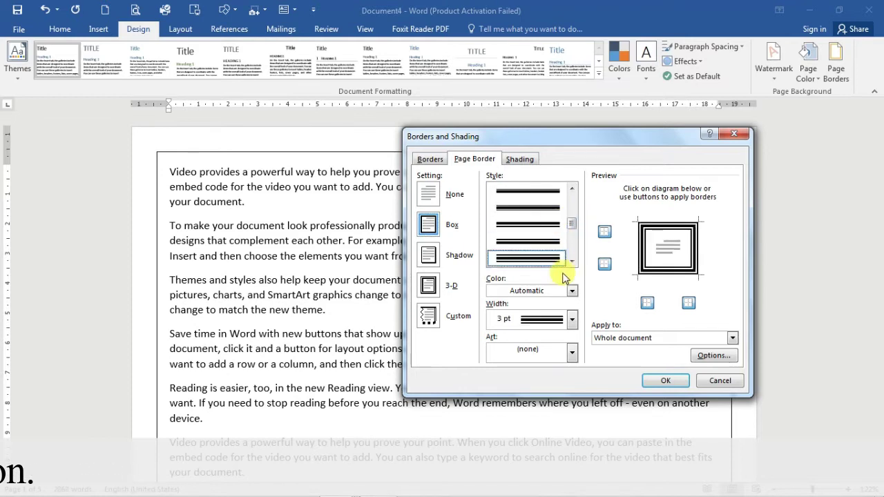
pyautogui.click(572, 292)
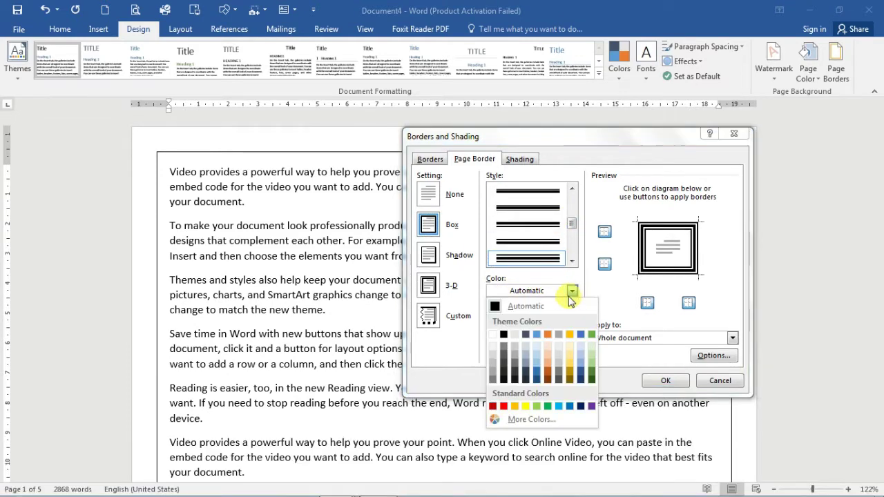
pyautogui.click(550, 407)
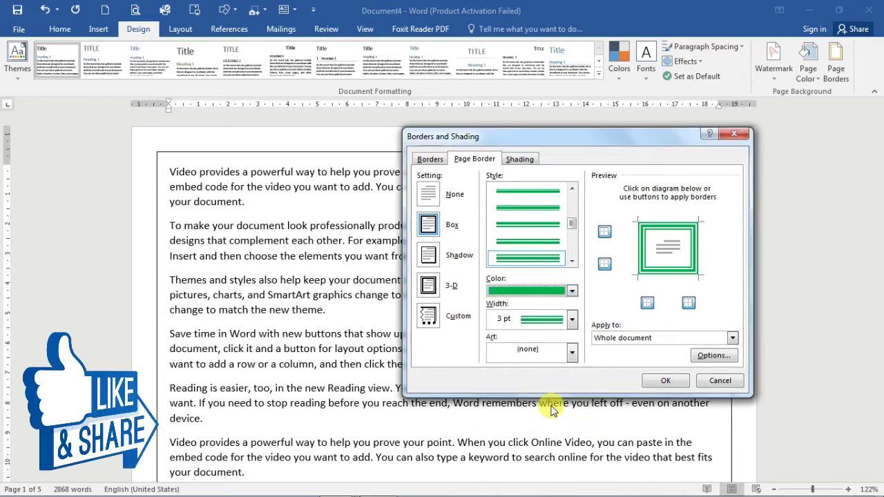
# Step: Change the border colour to a custom light blue, keep 3 pt width, and apply it
pyautogui.click(571, 292)
pyautogui.click(558, 418)
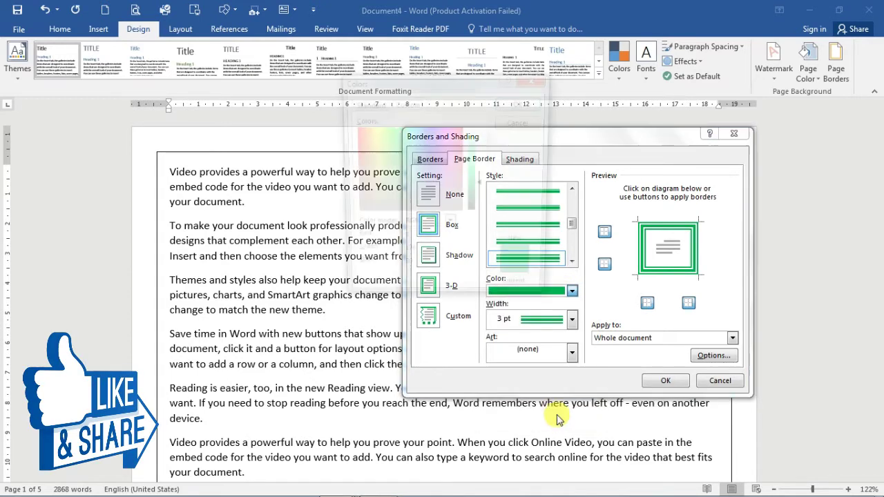
pyautogui.click(478, 165)
pyautogui.moveTo(477, 165); pyautogui.dragTo(477, 158)
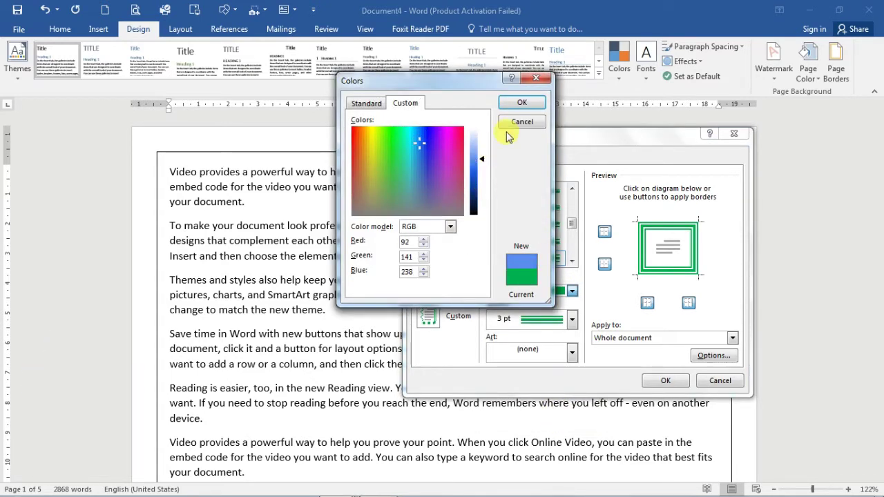
pyautogui.click(523, 104)
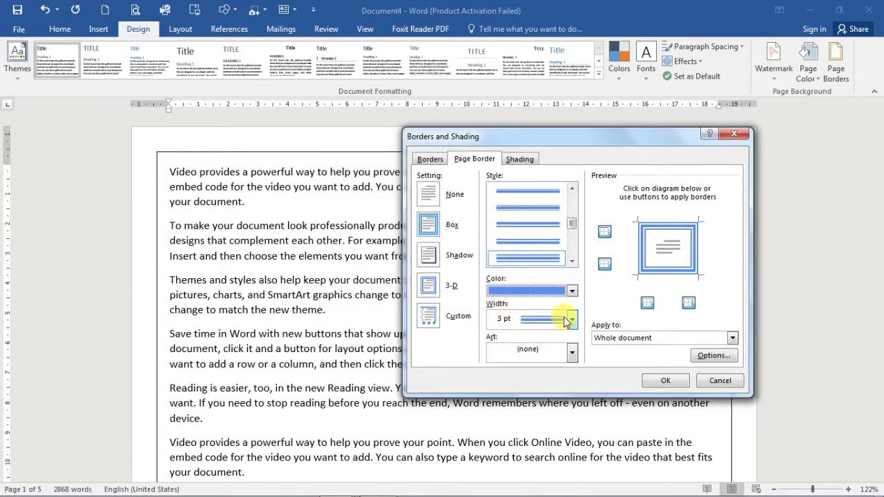
pyautogui.click(568, 320)
pyautogui.click(557, 445)
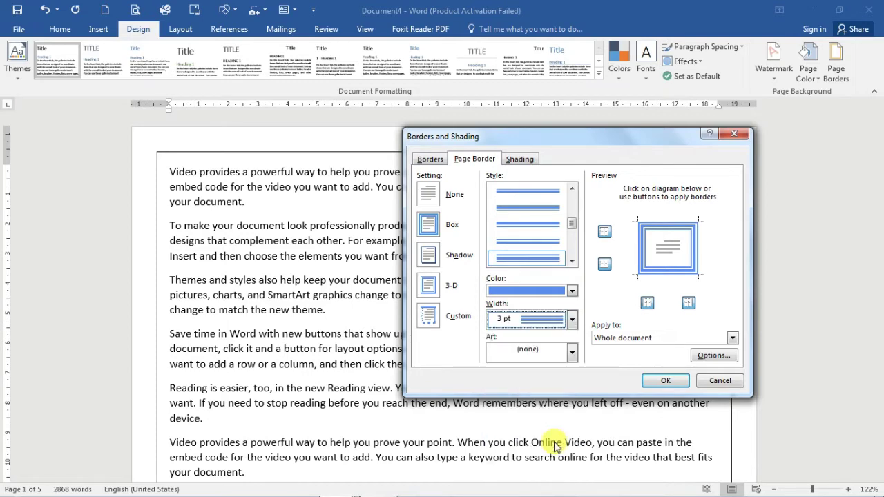
pyautogui.click(663, 383)
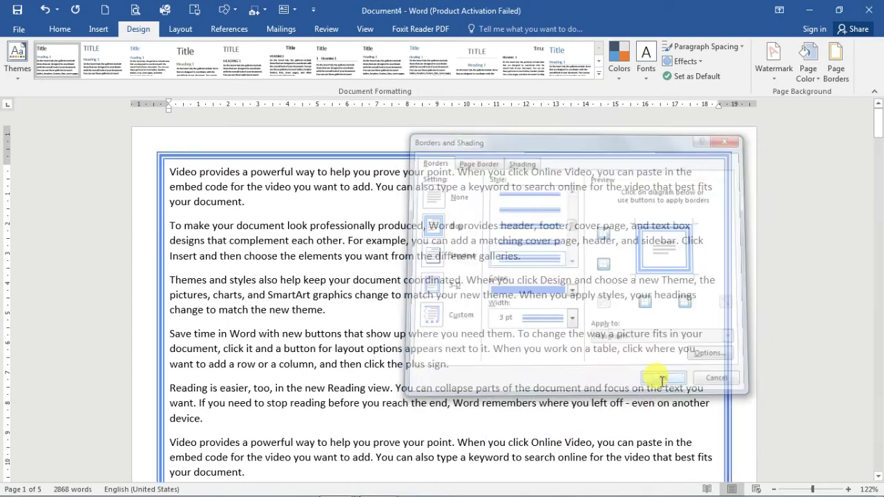
# Step: Scroll through the pages to check the blue multi-line border
pyautogui.scroll(-2, 691, 314)
pyautogui.scroll(-1, 691, 314)
pyautogui.scroll(-4, 691, 314)
pyautogui.scroll(-3, 691, 314)
pyautogui.keyDown('ctrl'); pyautogui.scroll(-2, 691, 314); pyautogui.keyUp('ctrl')
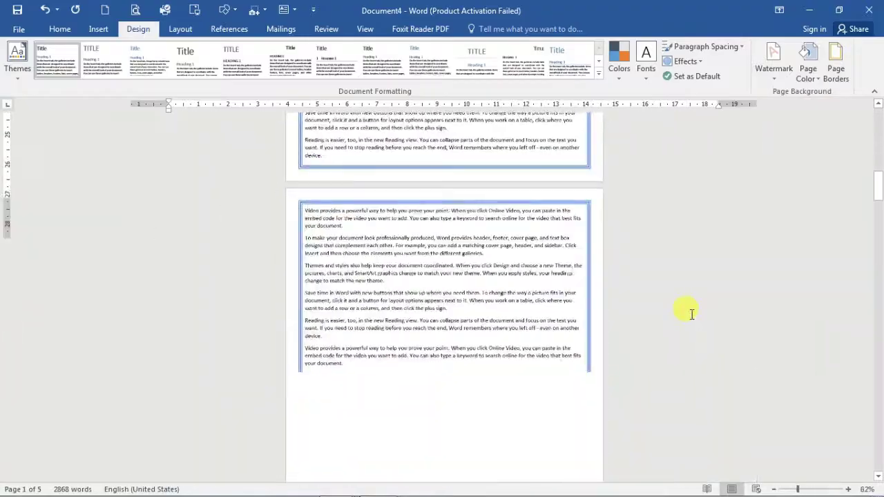
pyautogui.keyDown('ctrl'); pyautogui.scroll(-3, 693, 314); pyautogui.keyUp('ctrl')
pyautogui.scroll(-1, 696, 313)
pyautogui.scroll(-3, 698, 312)
pyautogui.scroll(-3, 665, 256)
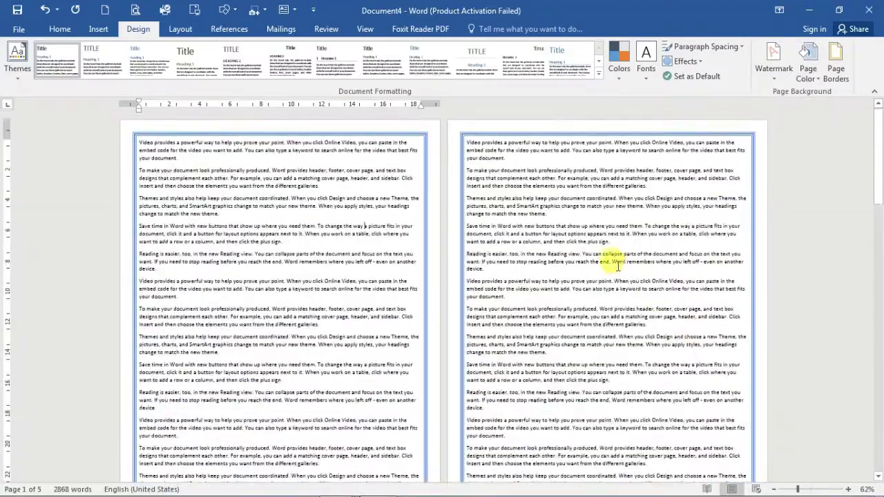
pyautogui.keyDown('ctrl'); pyautogui.scroll(6, 519, 246); pyautogui.keyUp('ctrl')
pyautogui.keyDown('ctrl'); pyautogui.scroll(2, 468, 252); pyautogui.keyUp('ctrl')
pyautogui.keyDown('ctrl'); pyautogui.scroll(-4, 468, 252); pyautogui.keyUp('ctrl')
# Step: Switch the blue page border to the Shadow setting and review the shadowed pages
pyautogui.click(835, 69)
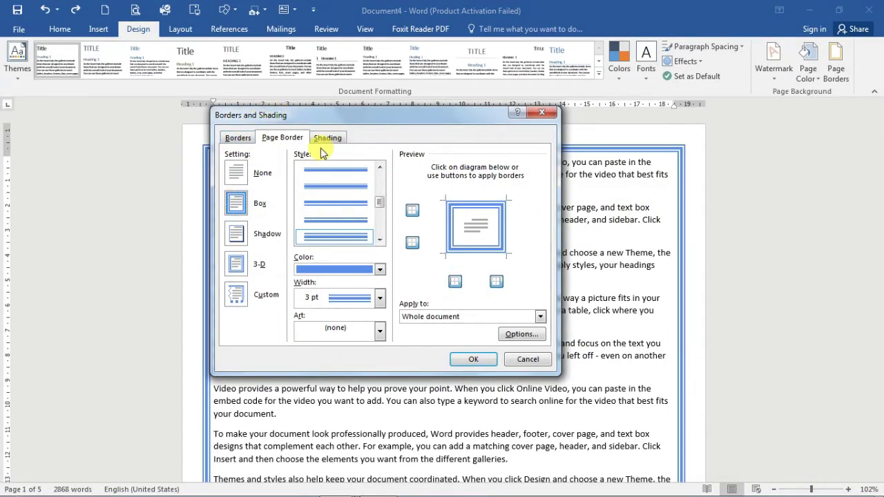
pyautogui.click(238, 237)
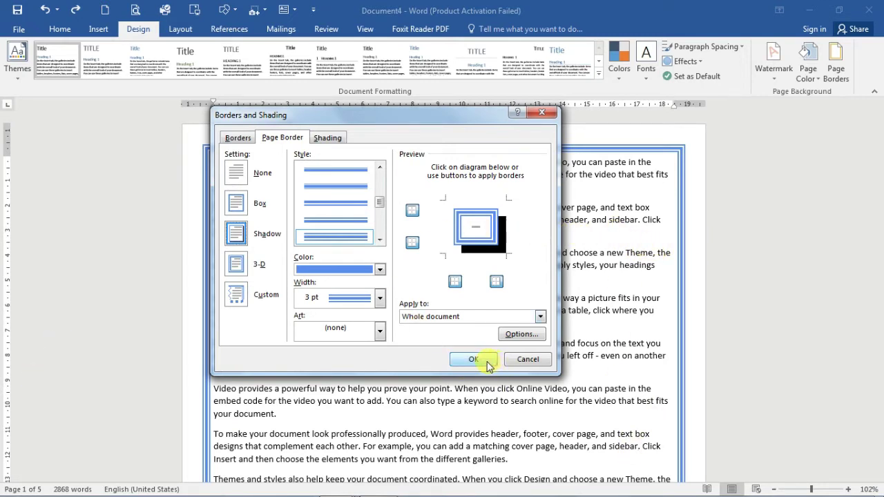
pyautogui.click(487, 366)
pyautogui.scroll(-5, 563, 359)
pyautogui.scroll(-3, 568, 360)
pyautogui.scroll(-5, 568, 360)
pyautogui.scroll(-5, 568, 360)
pyautogui.scroll(-5, 570, 359)
pyautogui.scroll(-5, 572, 357)
pyautogui.scroll(-3, 571, 356)
pyautogui.scroll(-5, 594, 332)
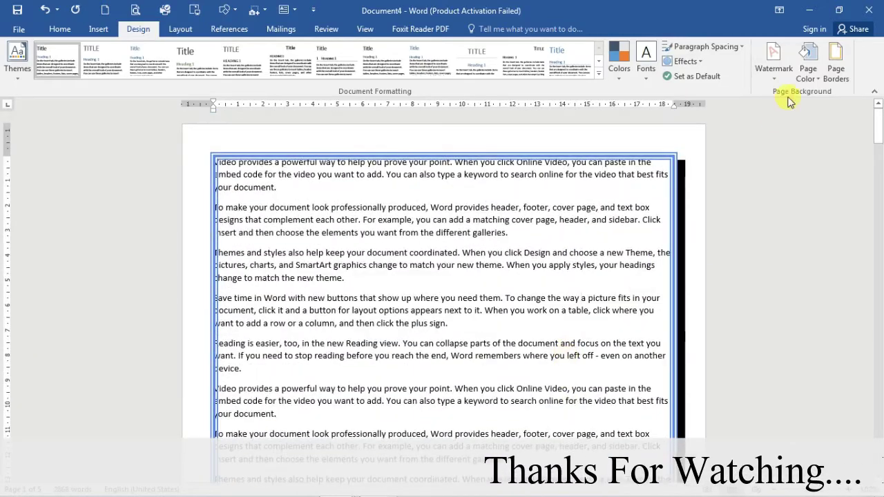
# Step: Preview the apple, ice-cream cone and cake slice art borders
pyautogui.click(835, 62)
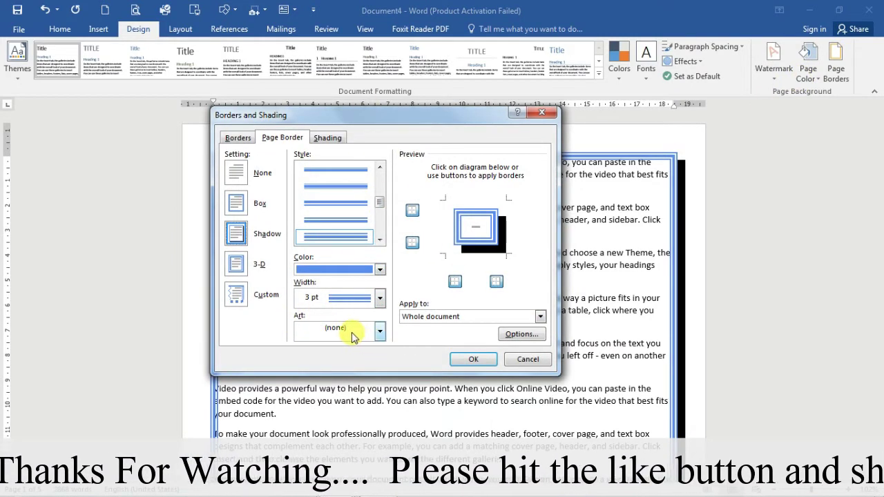
pyautogui.click(379, 334)
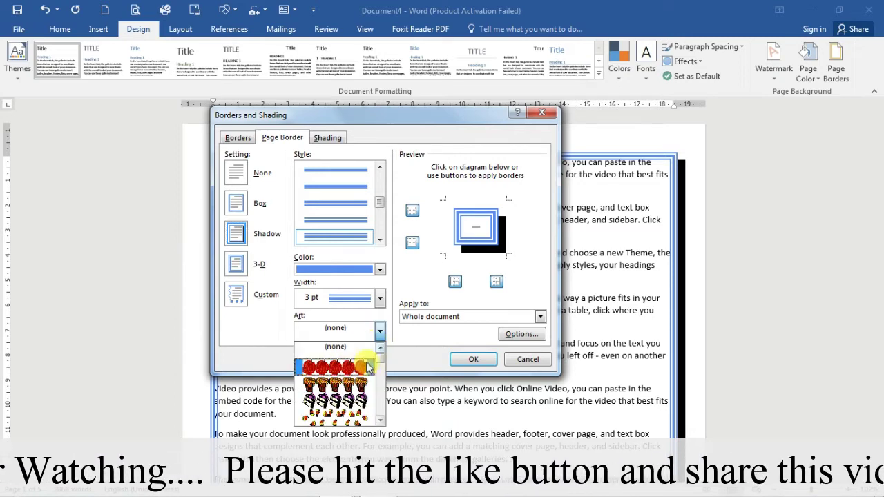
pyautogui.click(359, 369)
pyautogui.click(379, 331)
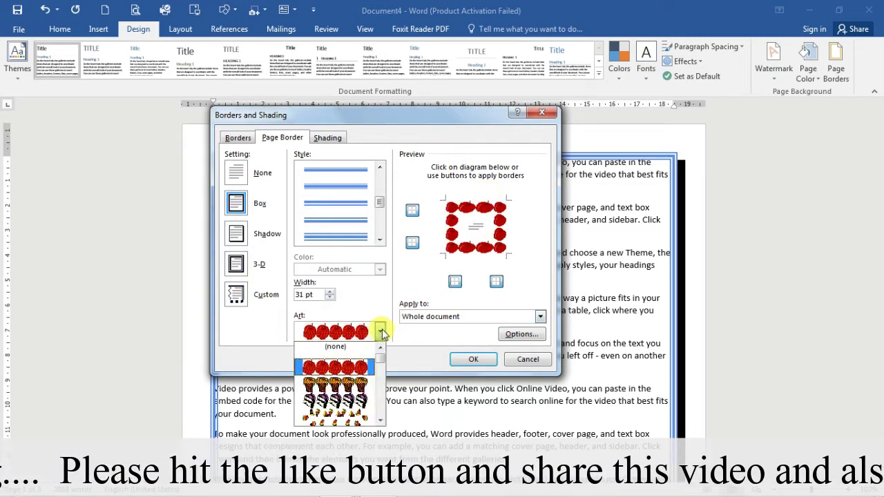
pyautogui.click(361, 385)
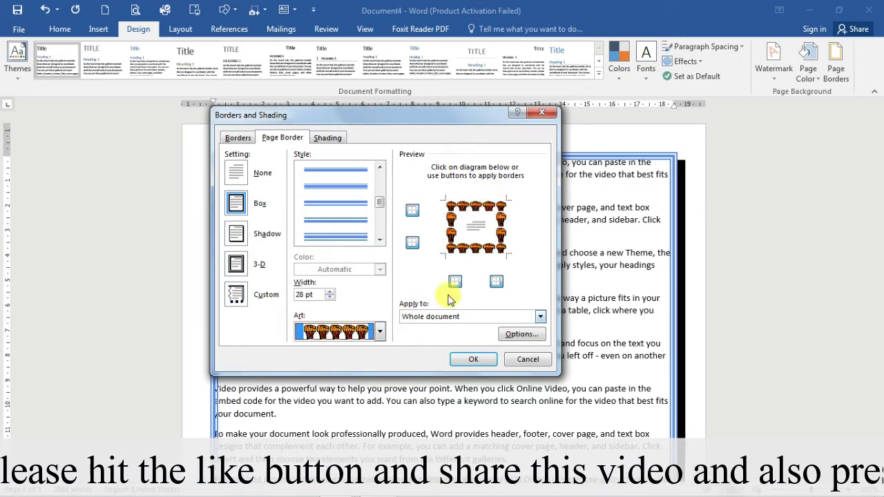
pyautogui.click(379, 331)
pyautogui.click(361, 388)
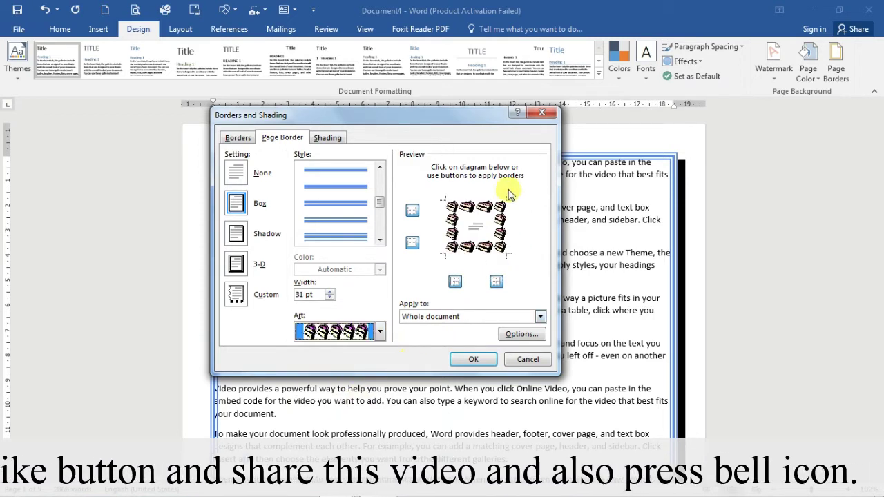
# Step: Preview further art border designs, including black arrow-boxes and a zigzag
pyautogui.click(379, 332)
pyautogui.scroll(-3, 381, 371)
pyautogui.scroll(-3, 379, 372)
pyautogui.scroll(-3, 379, 372)
pyautogui.scroll(-3, 378, 372)
pyautogui.click(335, 366)
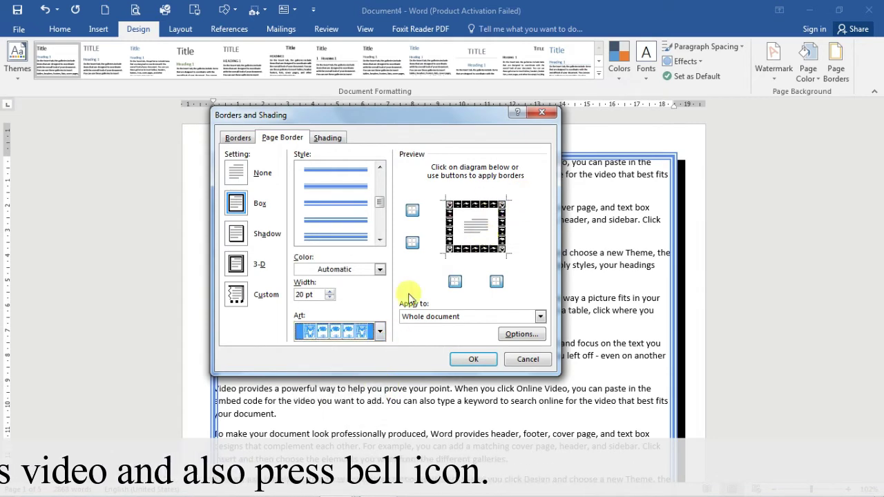
pyautogui.click(378, 331)
pyautogui.click(369, 404)
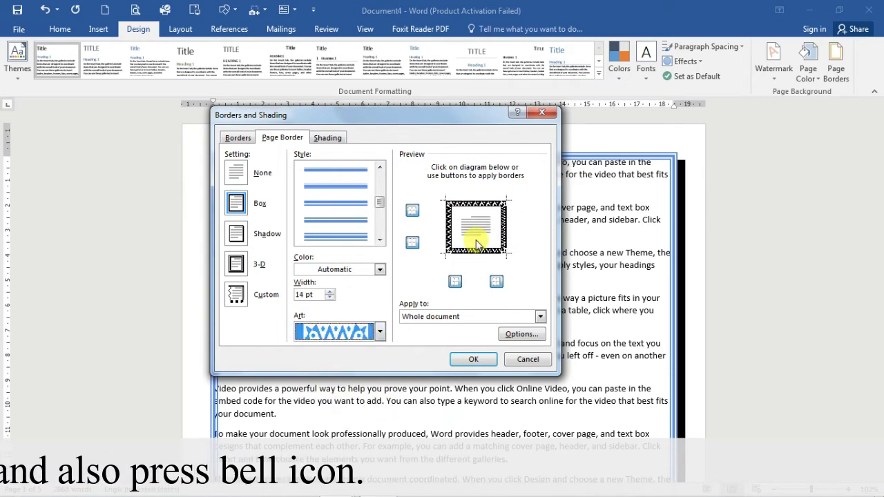
# Step: Choose the palm-tree art border at 24 pt and apply it to the page
pyautogui.click(378, 332)
pyautogui.scroll(-3, 366, 389)
pyautogui.scroll(-2, 366, 388)
pyautogui.scroll(1, 366, 389)
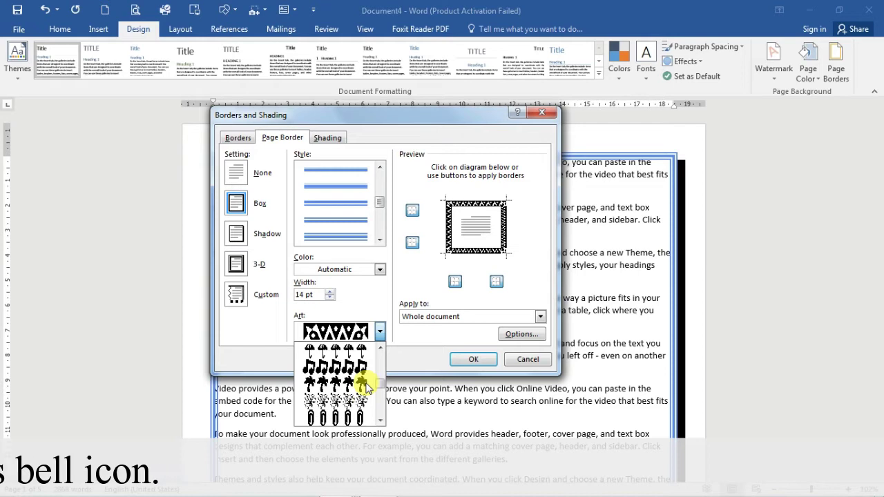
pyautogui.click(352, 385)
pyautogui.click(472, 359)
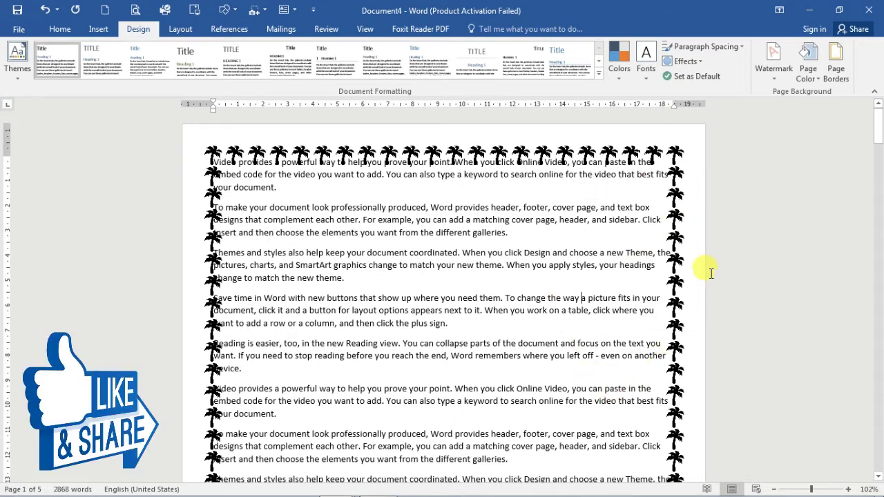
# Step: Reopen Page Borders, now showing the palm-tree border as a Custom setting
pyautogui.click(833, 60)
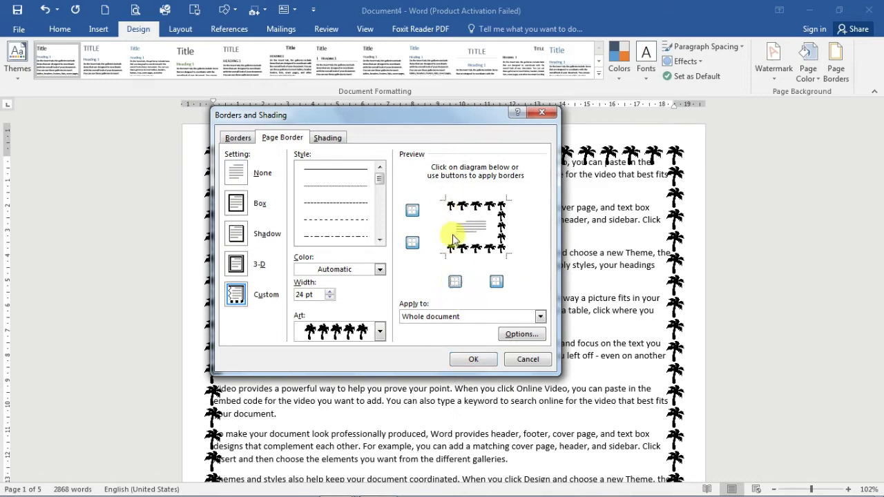
# Step: Apply the palm-tree border without its left edge, then reopen Page Borders
pyautogui.click(455, 283)
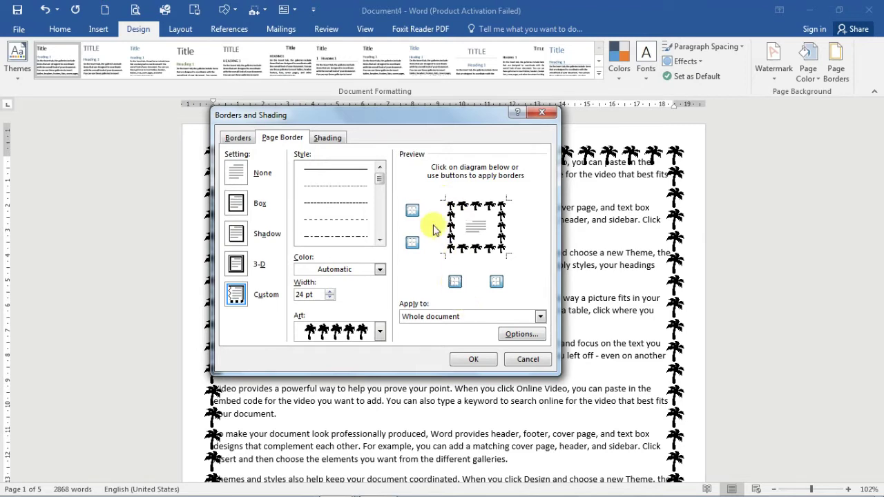
pyautogui.click(412, 211)
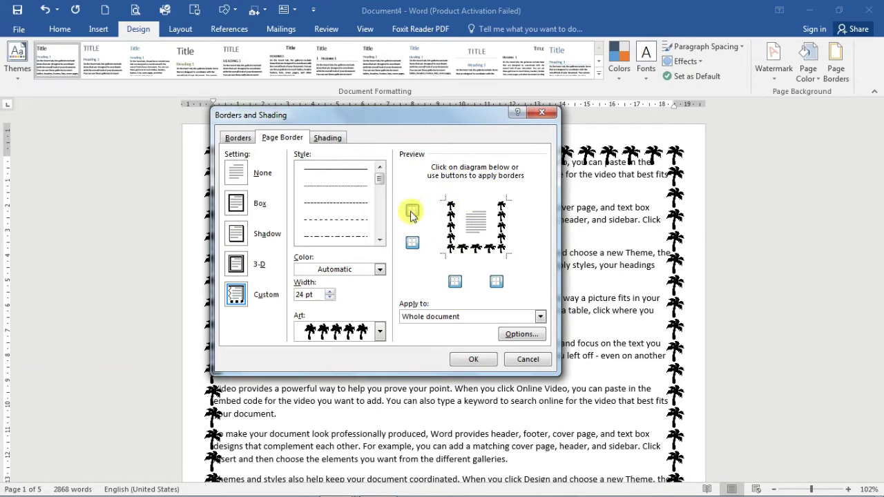
pyautogui.click(454, 278)
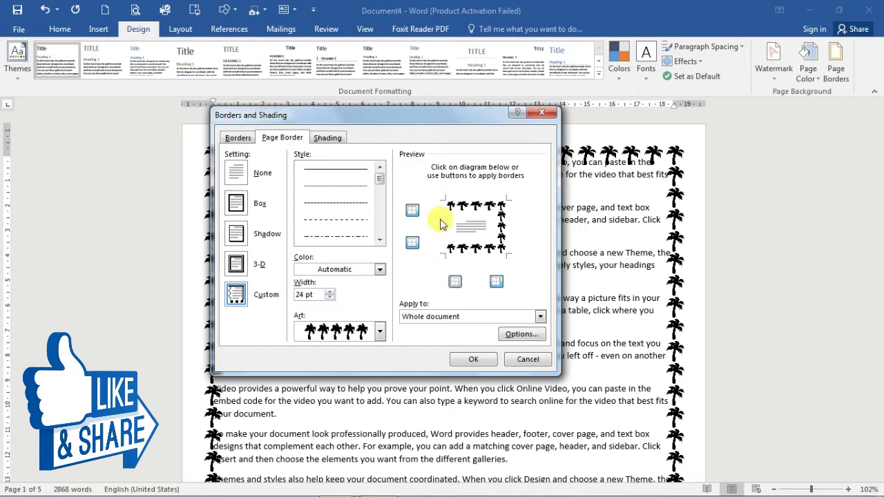
pyautogui.click(487, 361)
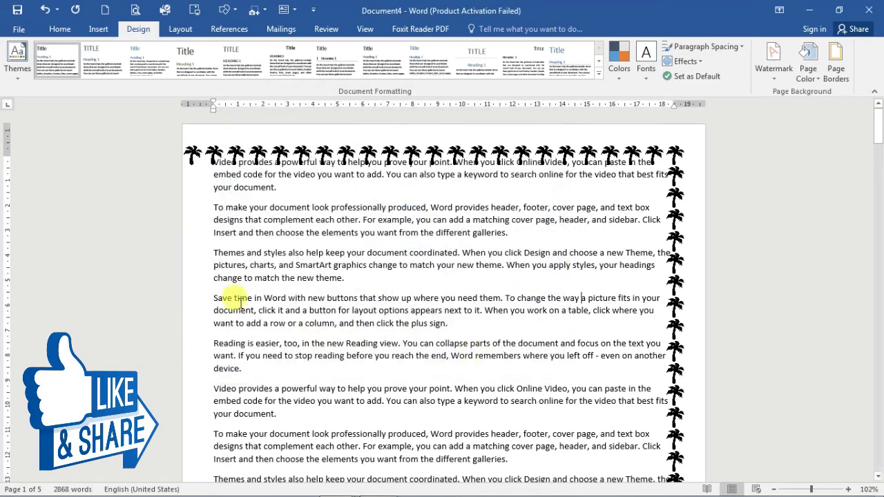
pyautogui.scroll(-1, 180, 409)
pyautogui.scroll(-9, 180, 409)
pyautogui.scroll(-9, 176, 406)
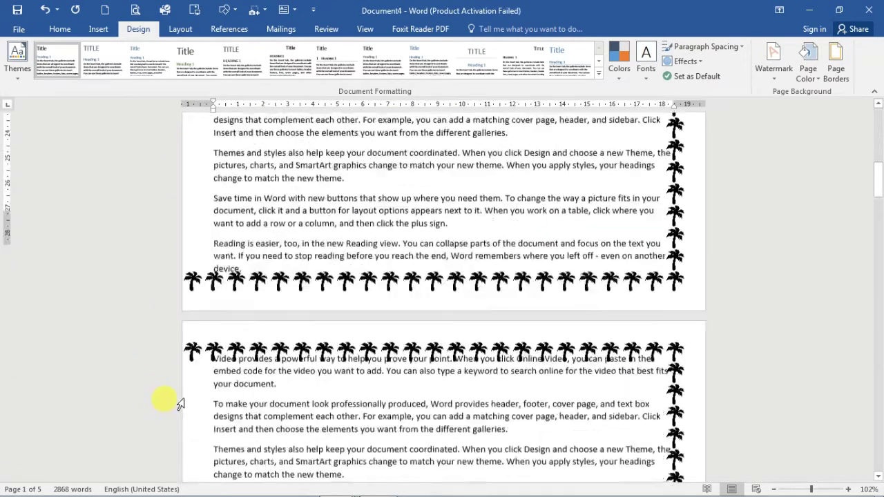
pyautogui.click(846, 81)
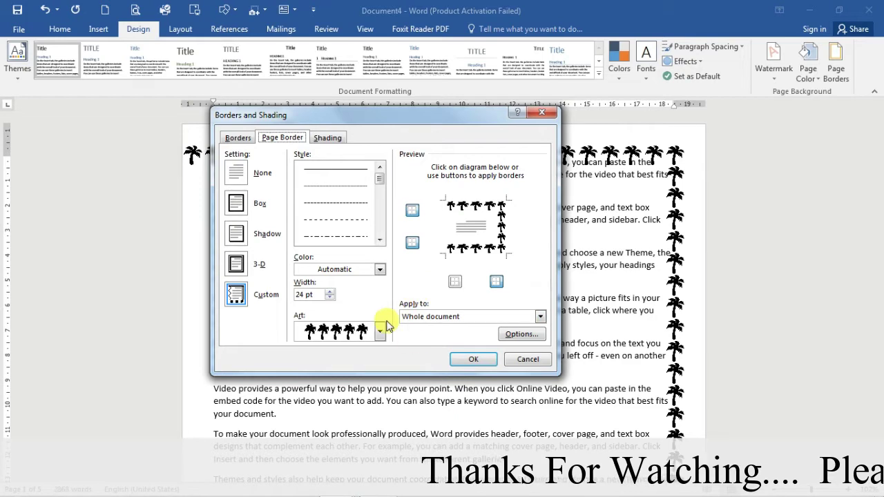
# Step: Restore the palm-tree border's left edge, keeping it applied to the whole document
pyautogui.click(540, 316)
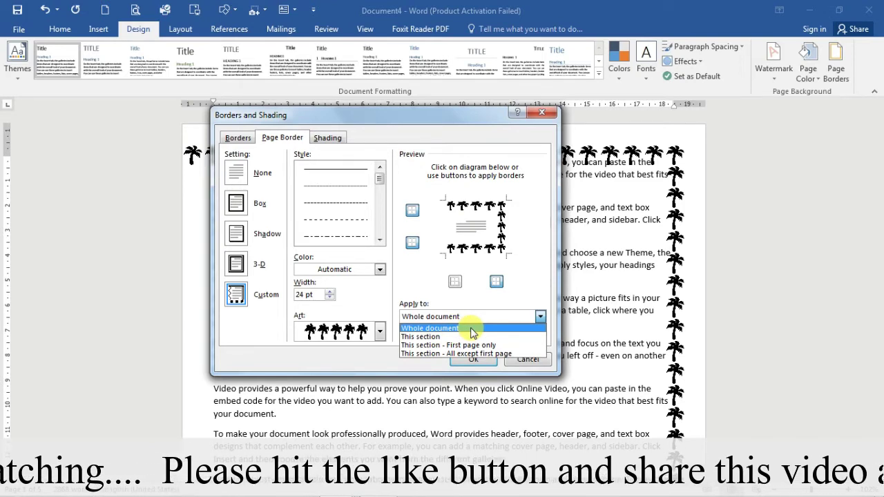
pyautogui.click(472, 329)
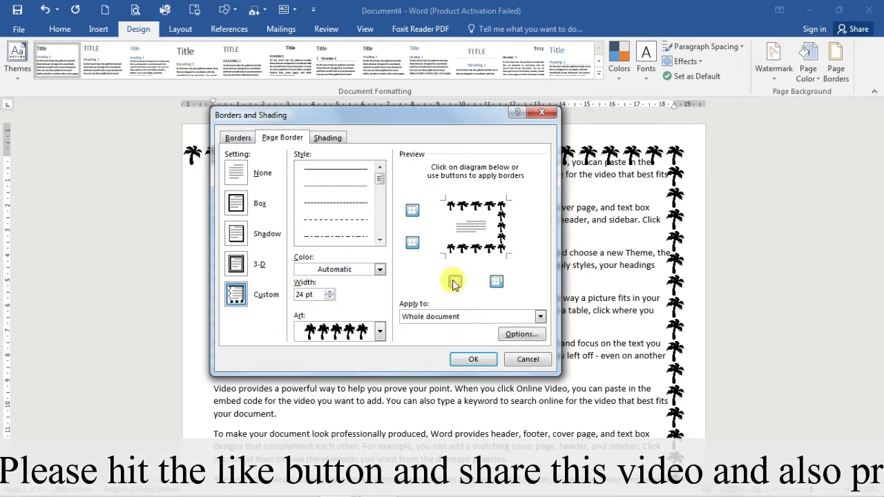
pyautogui.click(454, 283)
pyautogui.click(474, 360)
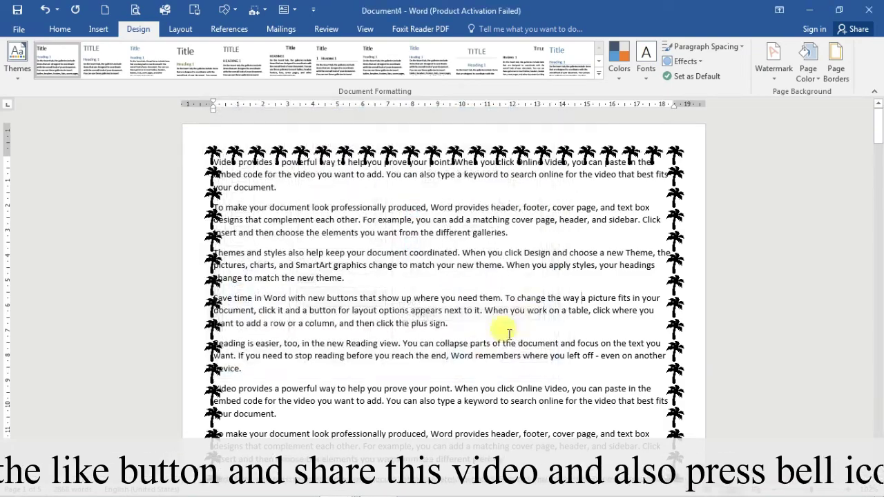
pyautogui.scroll(-10, 509, 334)
pyautogui.scroll(8, 514, 290)
pyautogui.scroll(6, 519, 276)
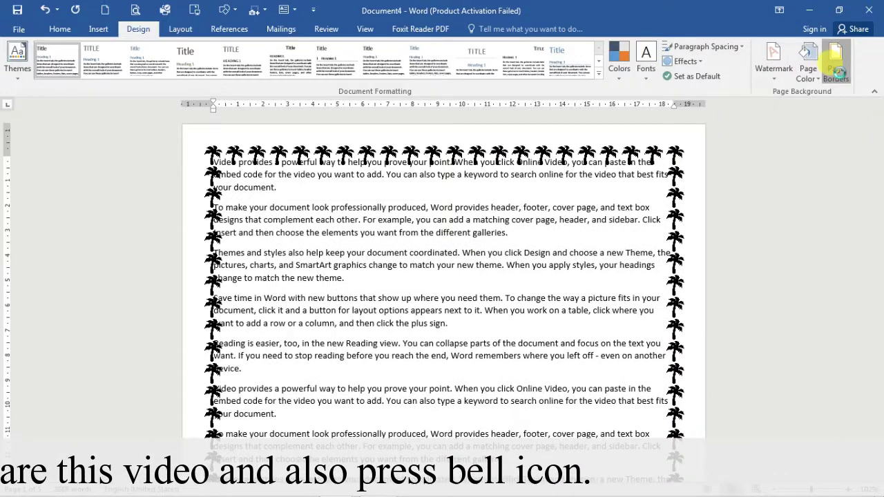
# Step: Check the Apply to choices for the palm-tree border, then cancel the dialog
pyautogui.click(837, 71)
pyautogui.click(450, 317)
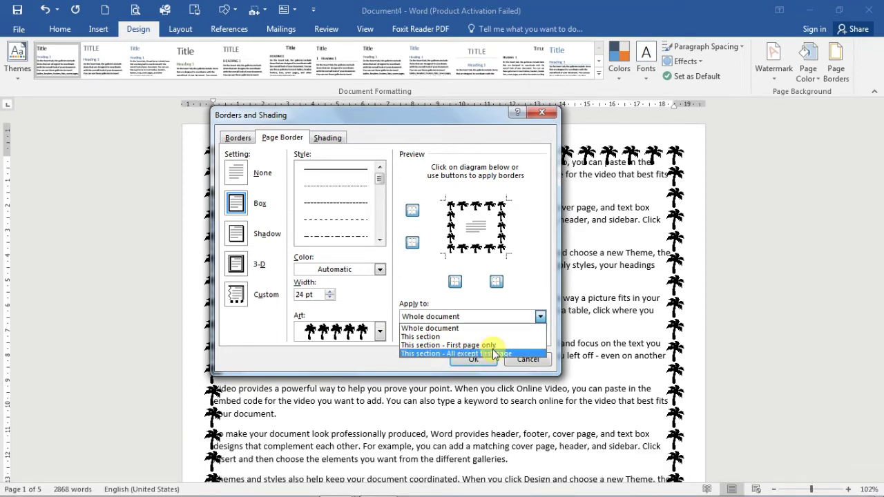
pyautogui.click(532, 371)
pyautogui.click(529, 360)
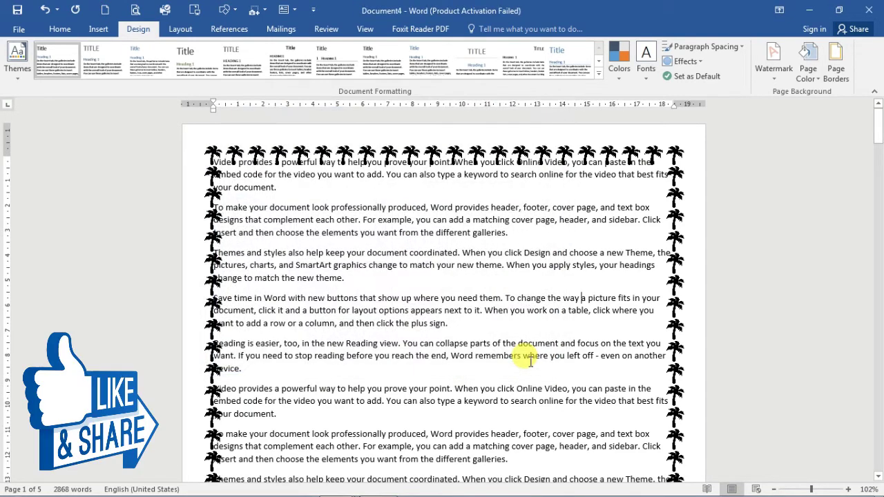
# Step: Look at the Layout Breaks list without inserting a break, then reopen Page Borders
pyautogui.click(178, 31)
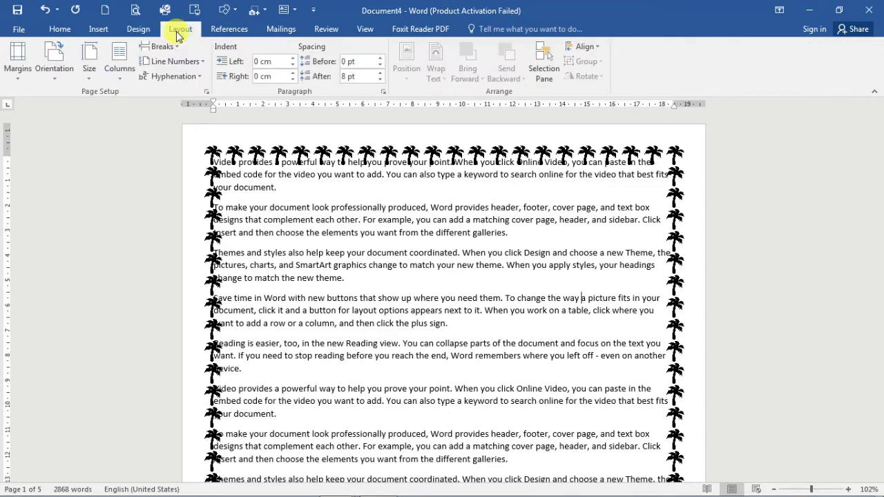
pyautogui.click(163, 48)
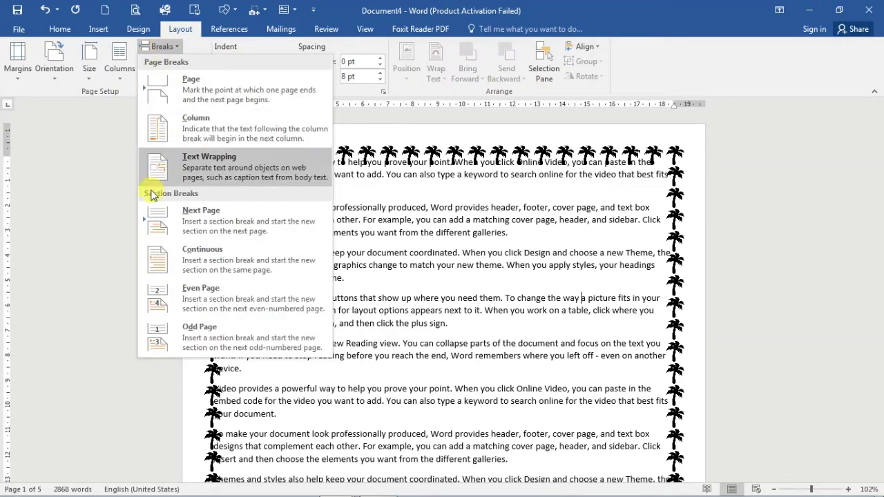
pyautogui.click(138, 29)
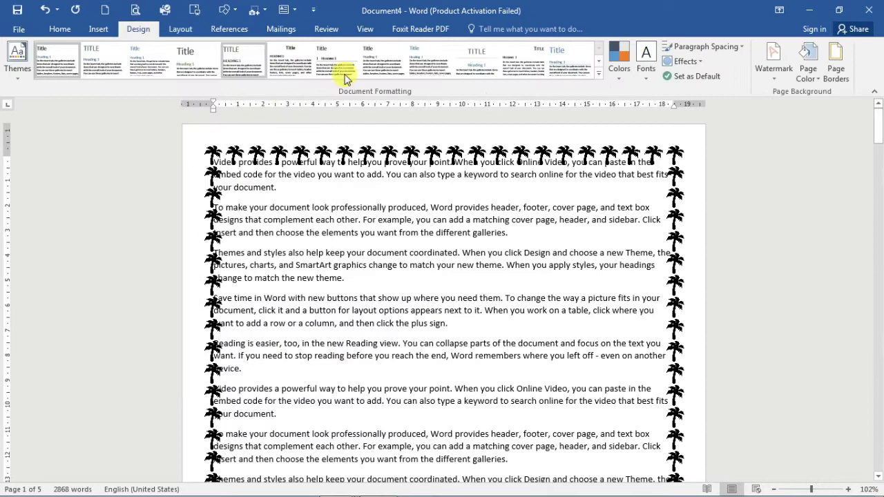
pyautogui.click(843, 71)
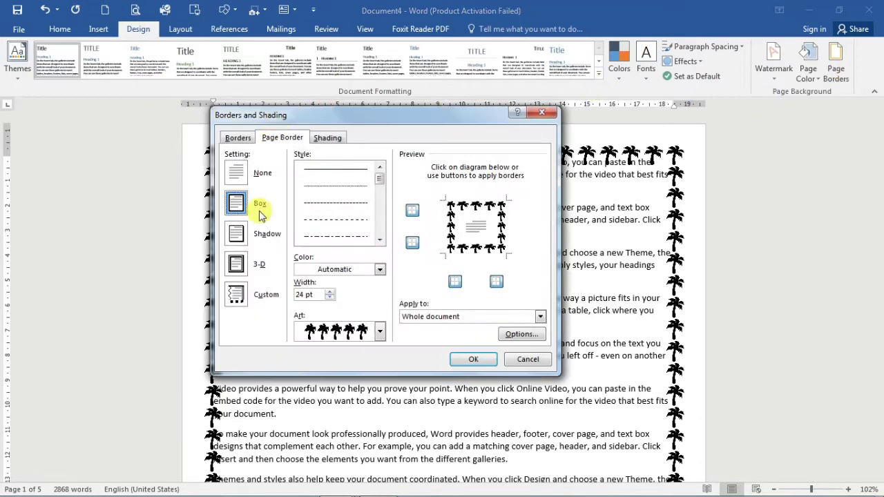
# Step: Set palm-tree border margins from the page edge: top 9 pt, bottom 7 pt, right 10 pt
pyautogui.click(522, 336)
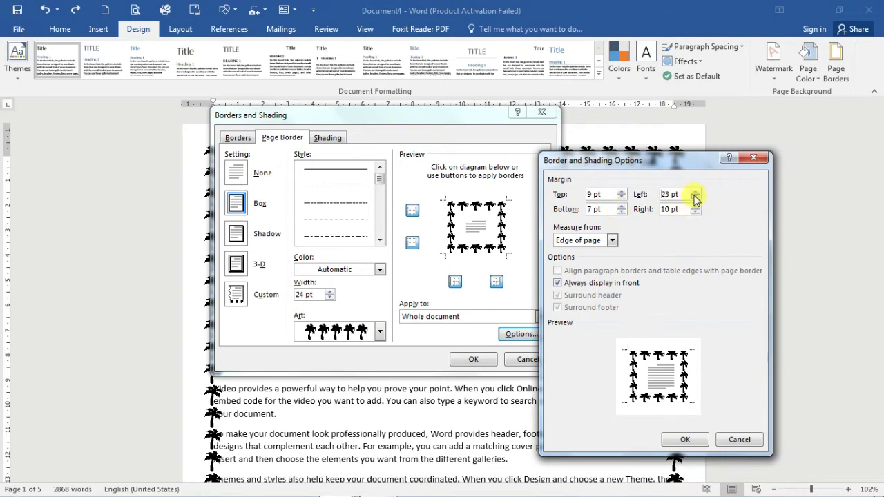
pyautogui.click(684, 439)
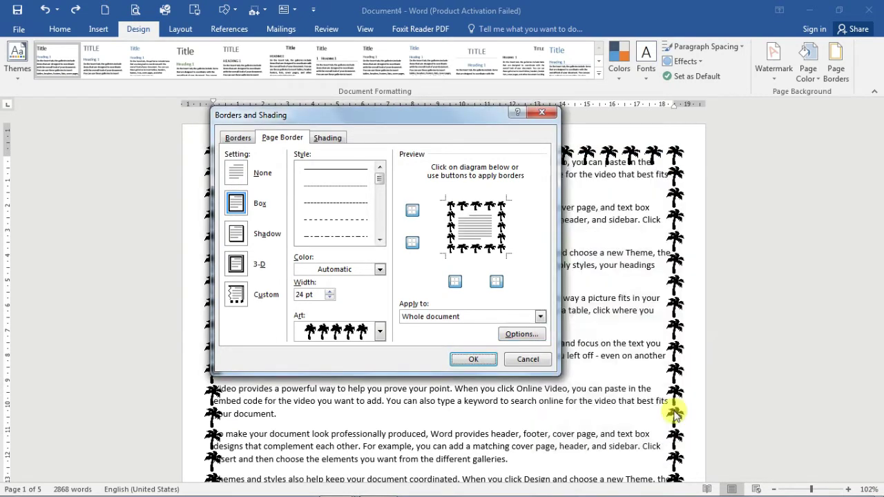
pyautogui.click(473, 359)
pyautogui.scroll(-4, 656, 376)
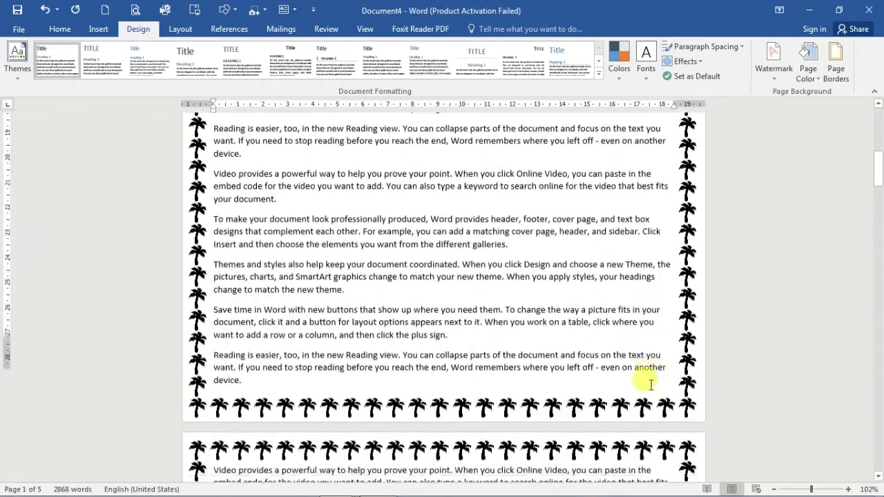
pyautogui.scroll(-3, 297, 280)
pyautogui.scroll(5, 249, 341)
pyautogui.scroll(4, 263, 353)
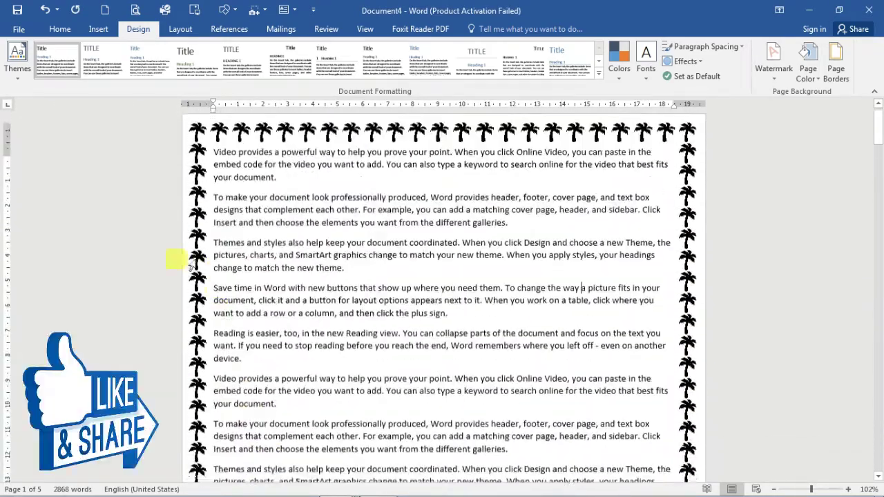
pyautogui.scroll(5, 227, 256)
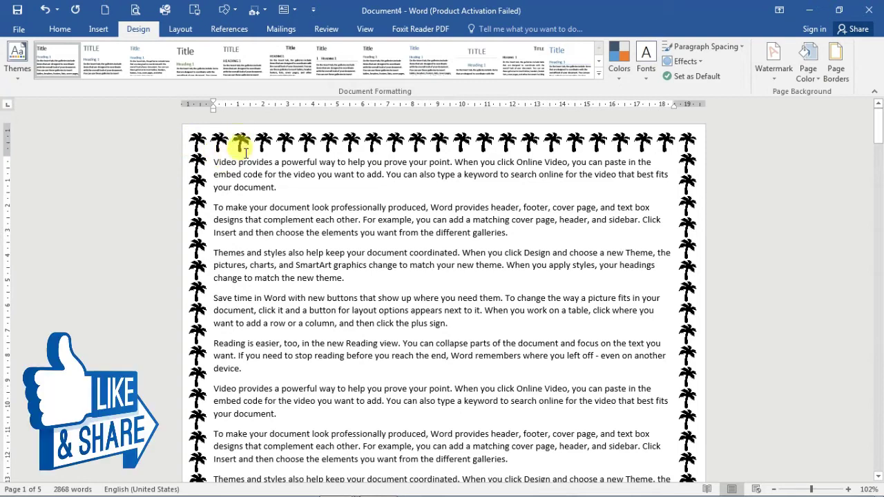
pyautogui.click(835, 60)
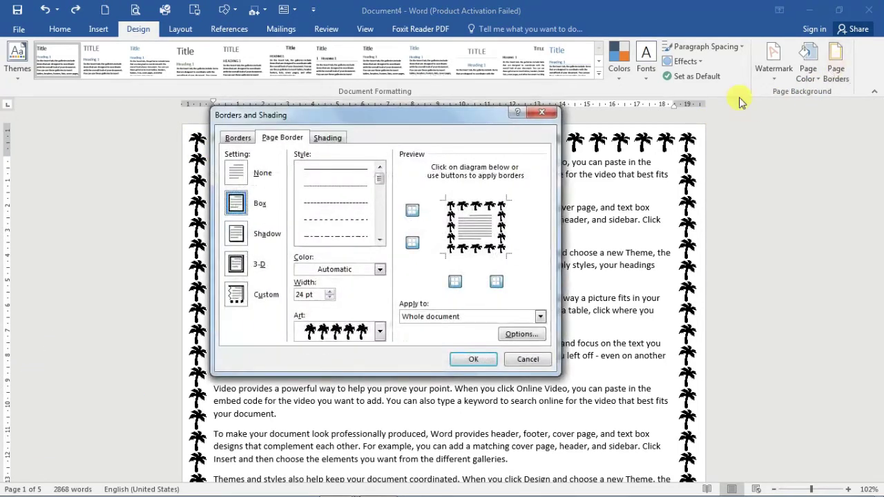
pyautogui.click(334, 143)
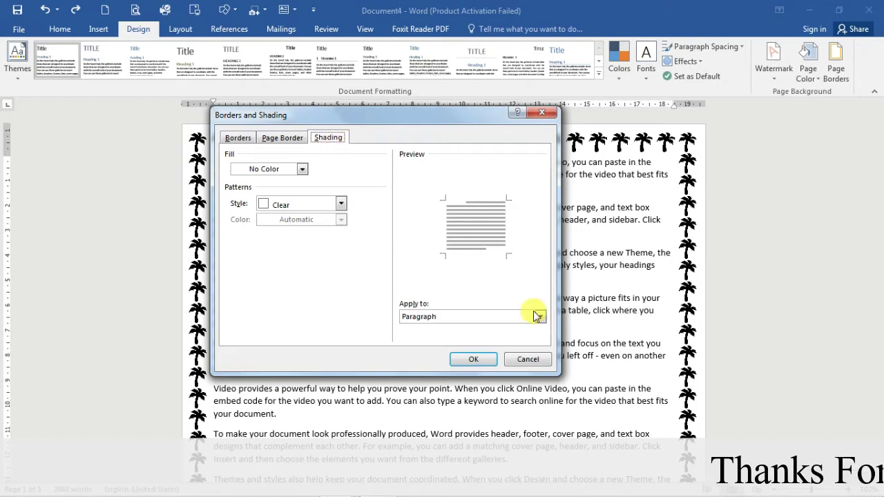
pyautogui.click(532, 361)
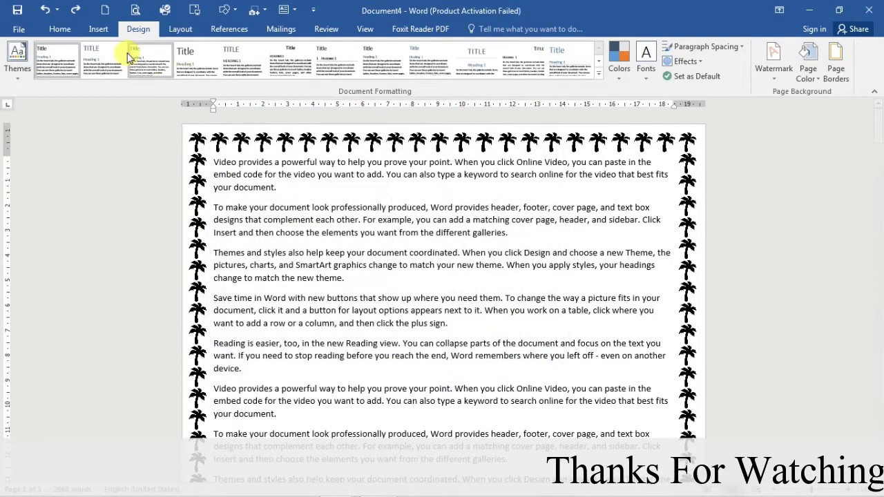
# Step: Shade the third paragraph, 'Themes and styles', light gold from the Home tab
pyautogui.click(60, 28)
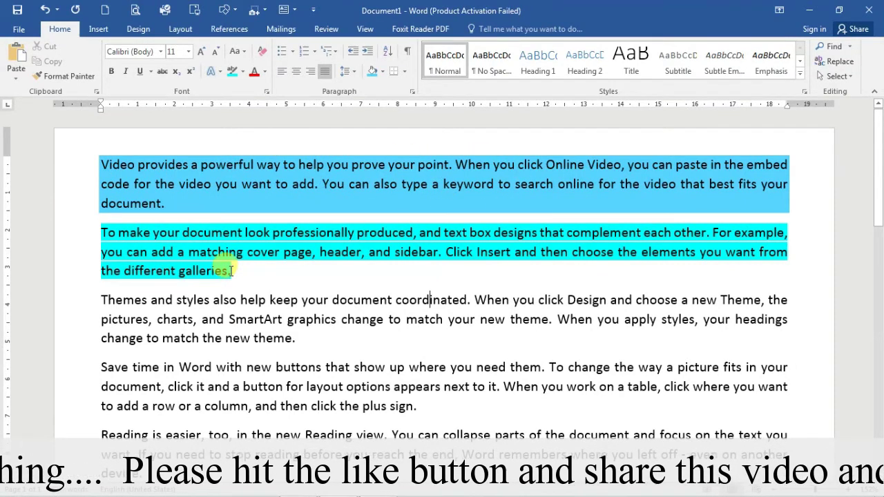
pyautogui.moveTo(73, 304); pyautogui.dragTo(73, 338)
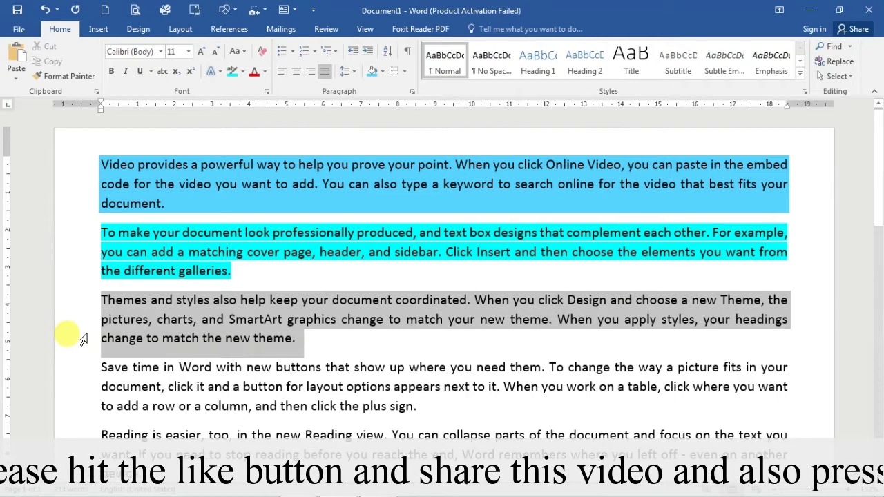
pyautogui.click(383, 71)
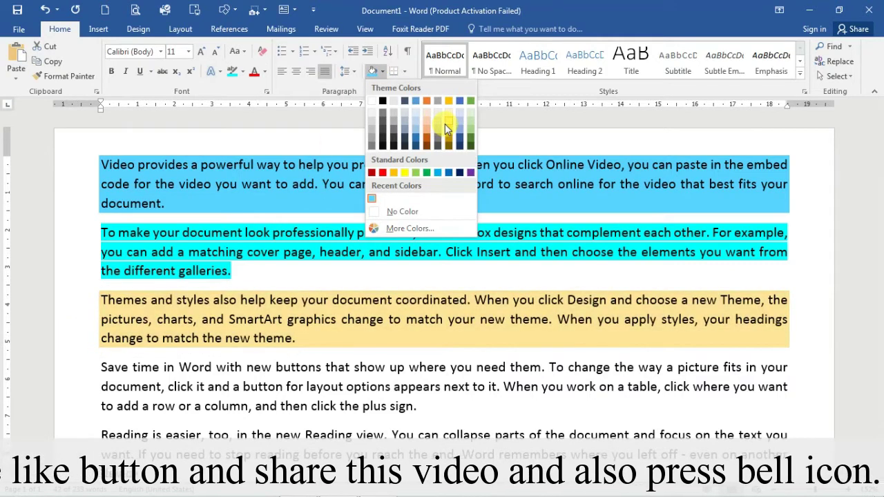
pyautogui.click(444, 124)
# Step: Highlight the fourth paragraph, 'Save time', in Bright Green
pyautogui.doubleClick(73, 366)
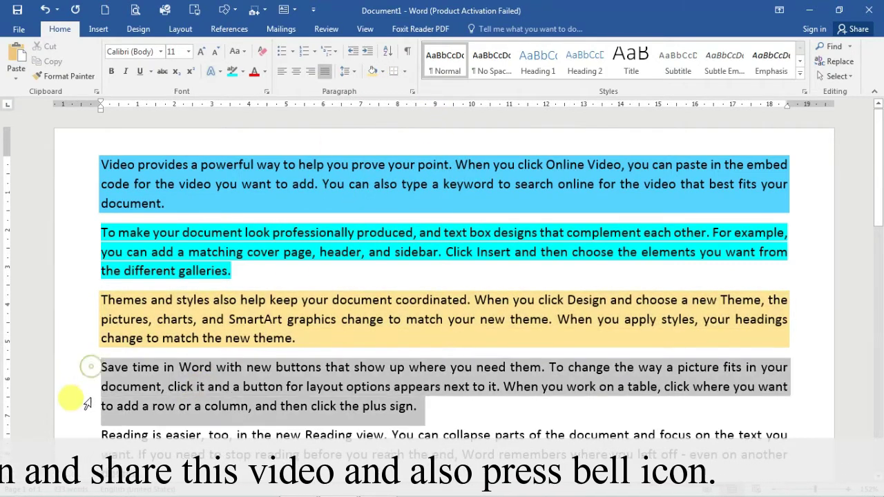
pyautogui.click(242, 71)
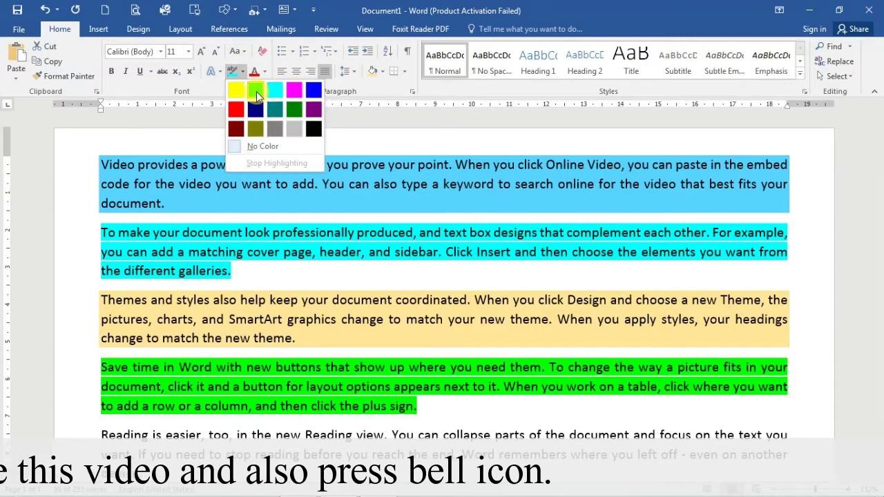
pyautogui.click(256, 91)
pyautogui.click(417, 406)
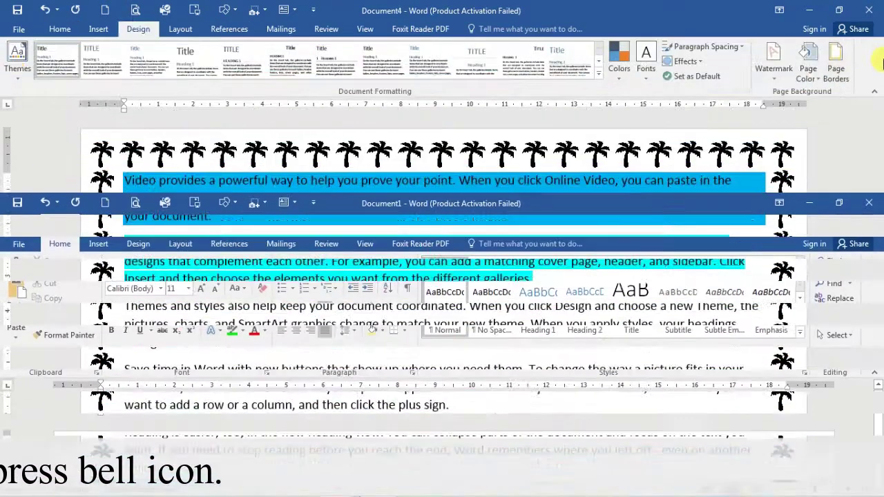
pyautogui.click(835, 61)
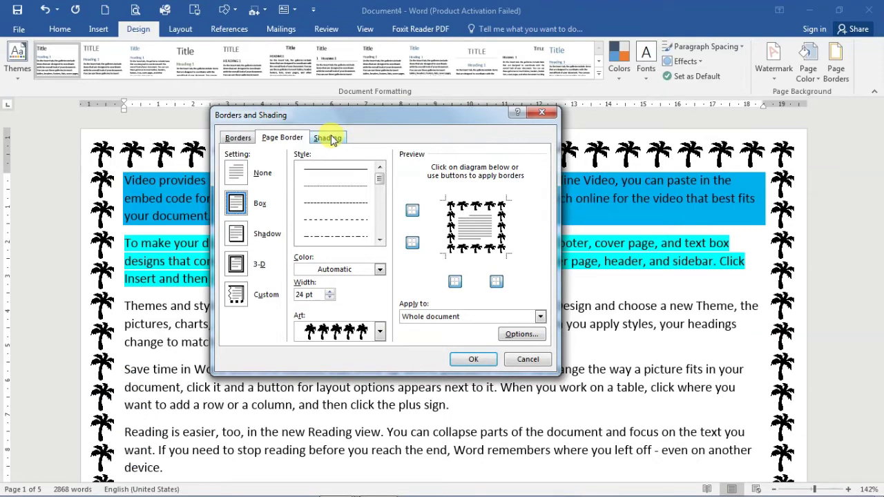
pyautogui.moveTo(357, 120)
pyautogui.mouseDown()
pyautogui.moveTo(468, 135)
pyautogui.moveTo(574, 135)
pyautogui.mouseUp()
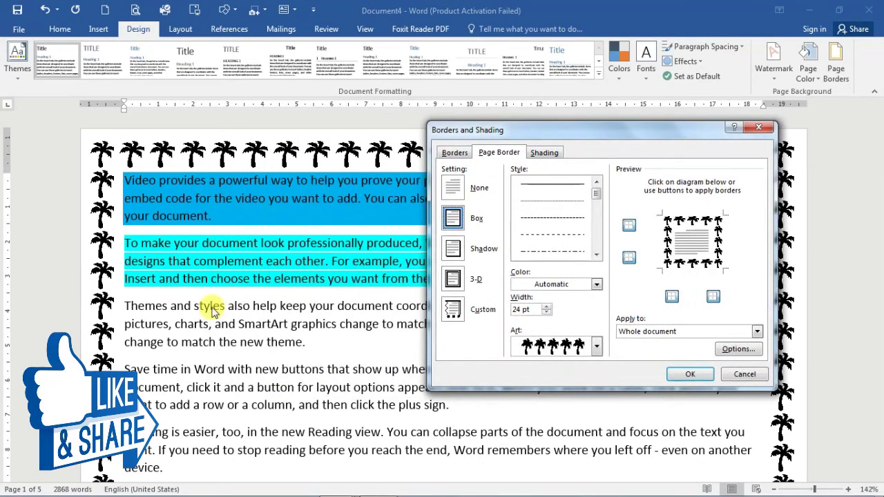
pyautogui.press('Return')
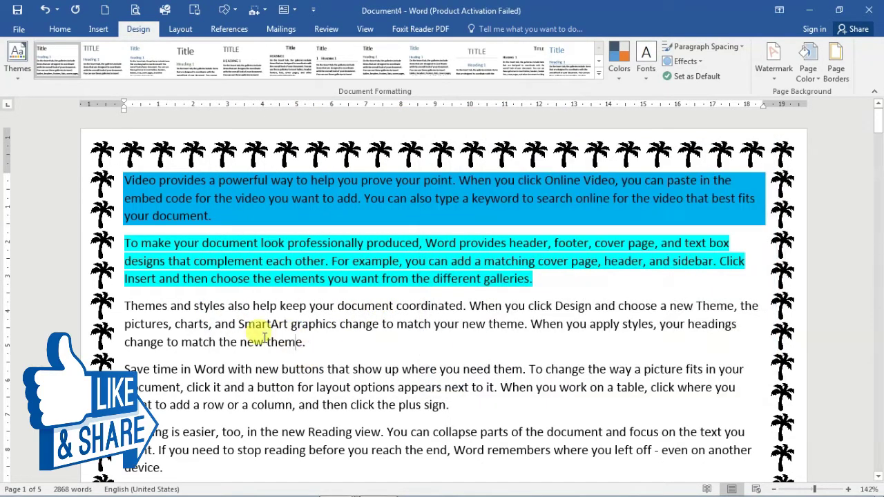
pyautogui.moveTo(305, 343); pyautogui.dragTo(215, 324)
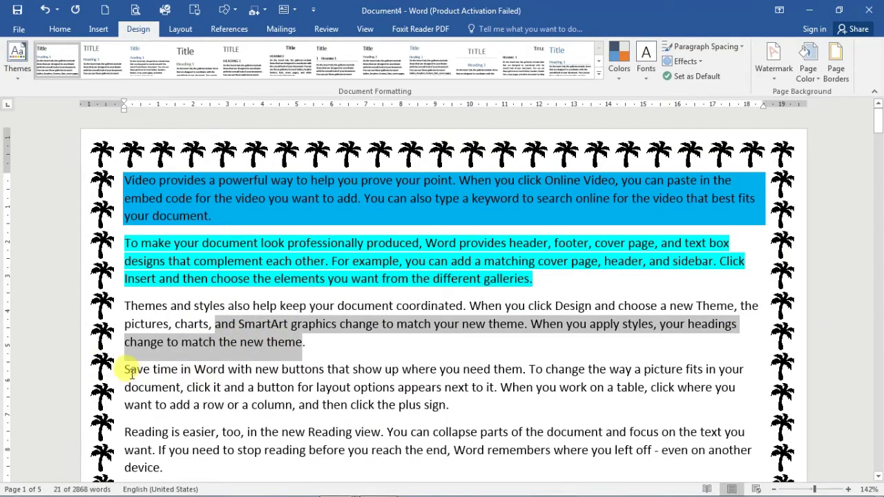
pyautogui.moveTo(132, 373); pyautogui.dragTo(144, 371)
pyautogui.tripleClick(160, 377)
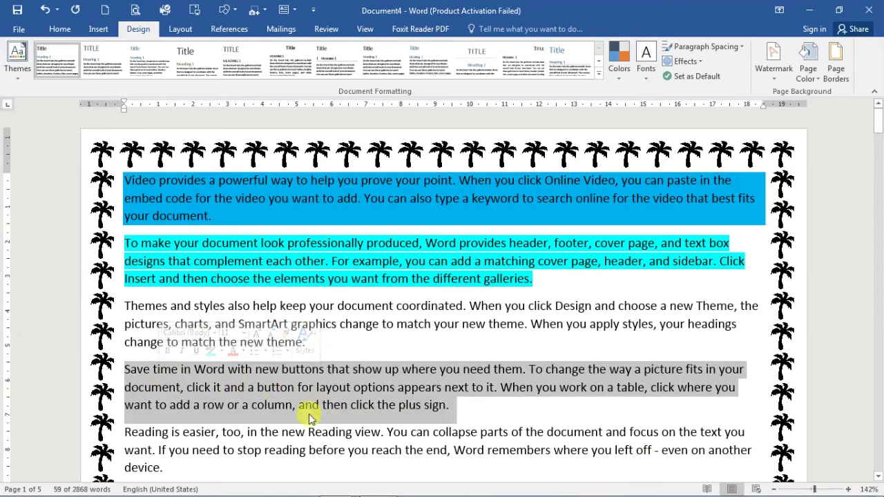
pyautogui.click(310, 388)
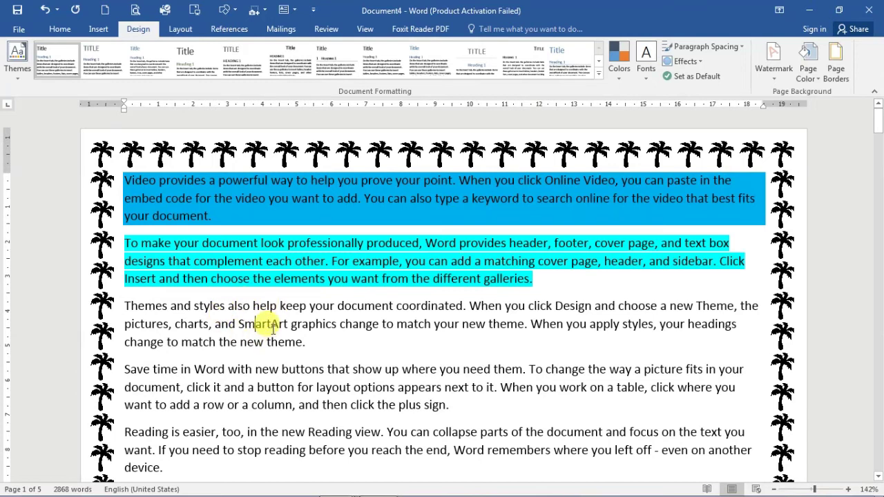
# Step: Give the 'Themes and styles' paragraph a light gold fill in Borders and Shading
pyautogui.click(841, 69)
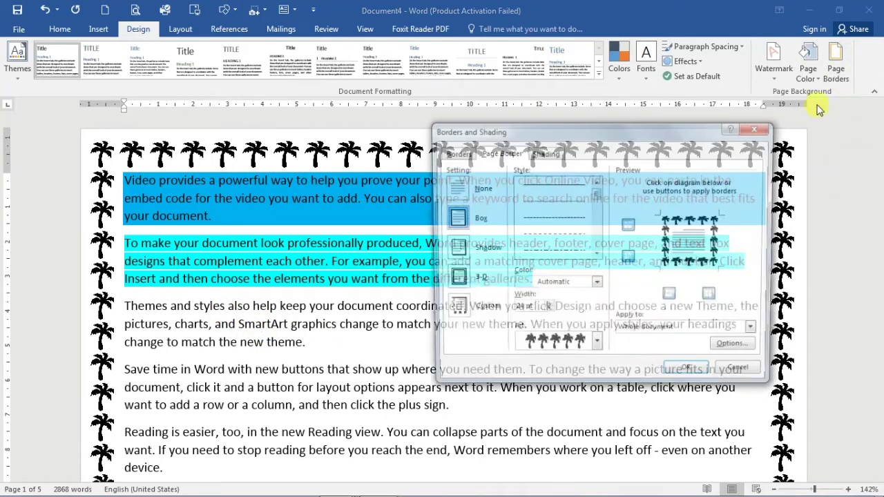
pyautogui.click(546, 153)
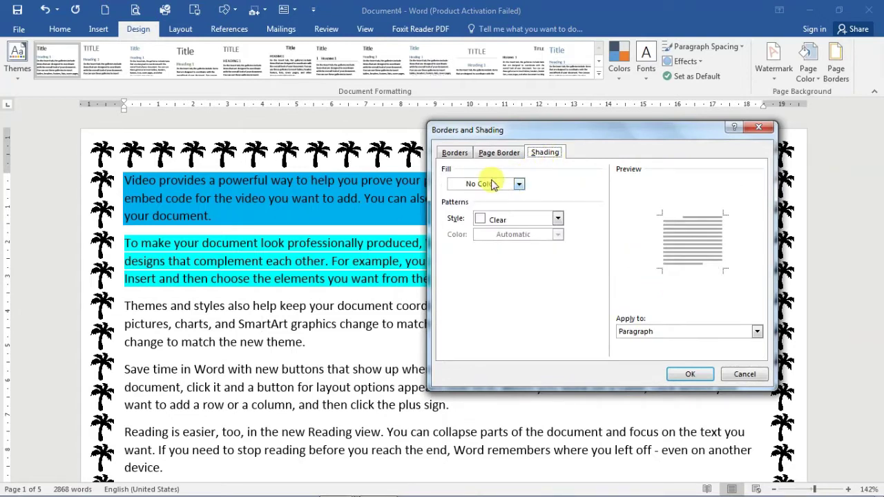
pyautogui.click(517, 184)
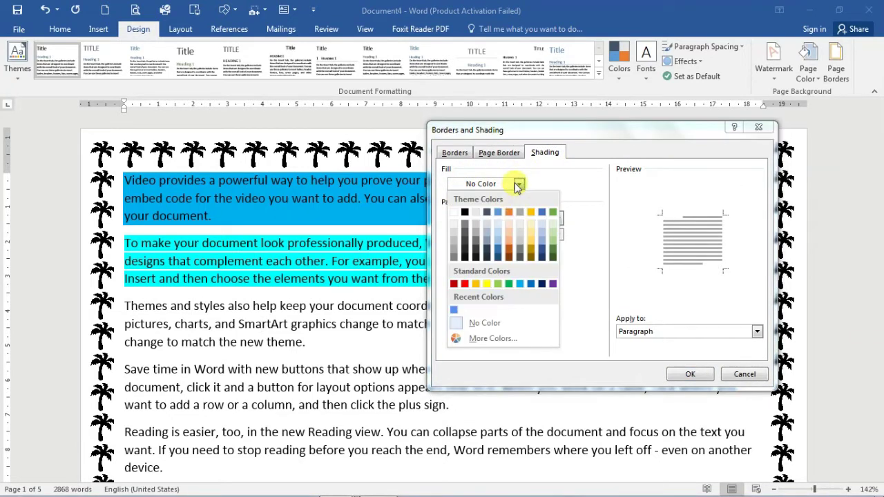
pyautogui.click(531, 238)
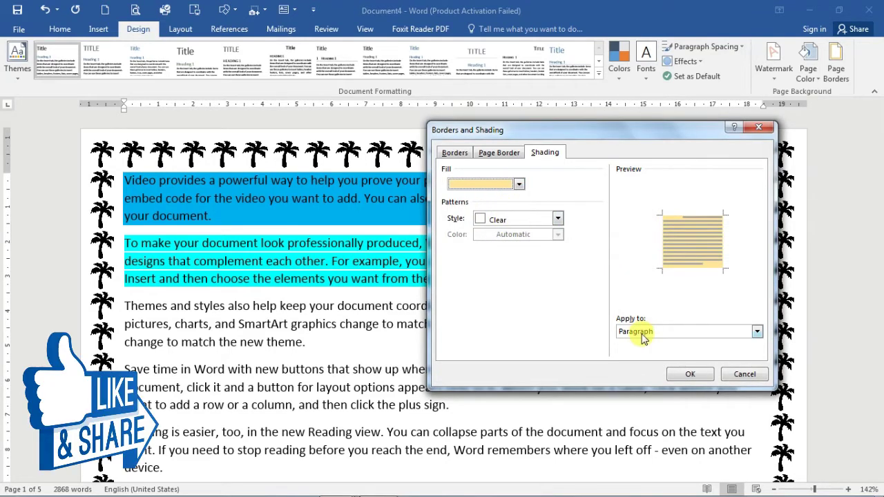
pyautogui.click(707, 378)
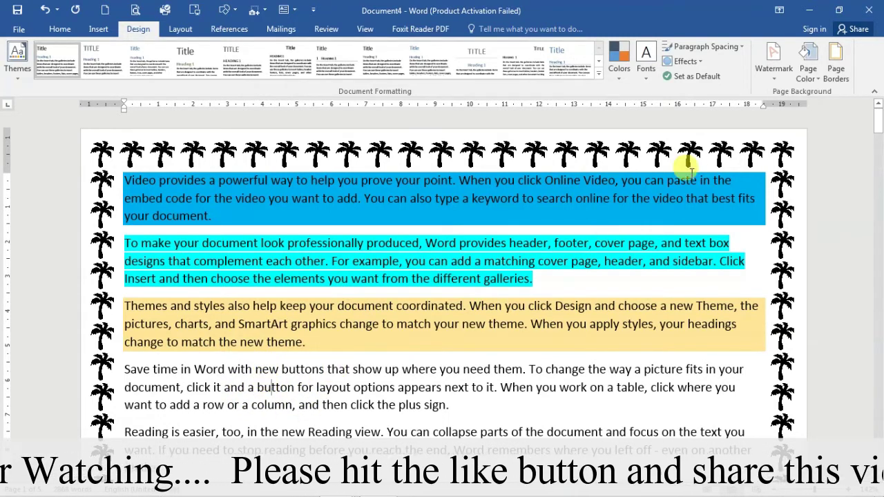
# Step: Set the 'Save time' paragraph's shading pattern style to Dk Grid
pyautogui.click(835, 66)
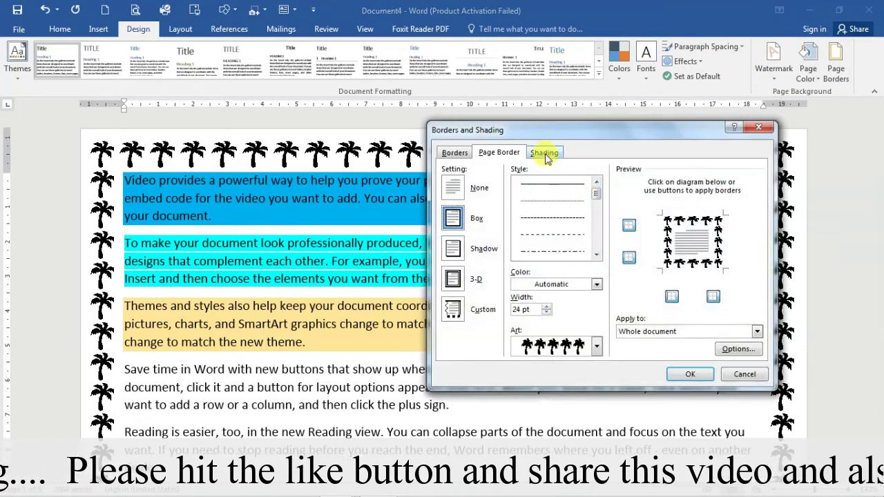
pyautogui.click(545, 153)
pyautogui.click(519, 183)
pyautogui.click(531, 222)
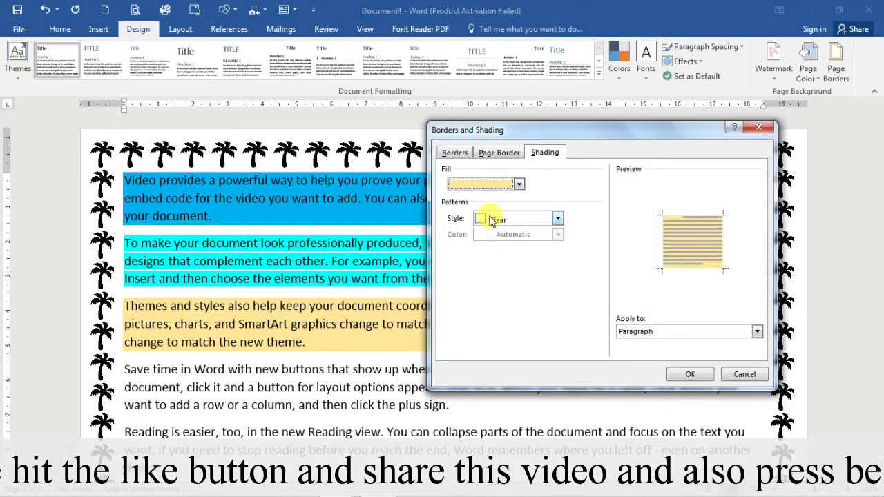
pyautogui.click(557, 220)
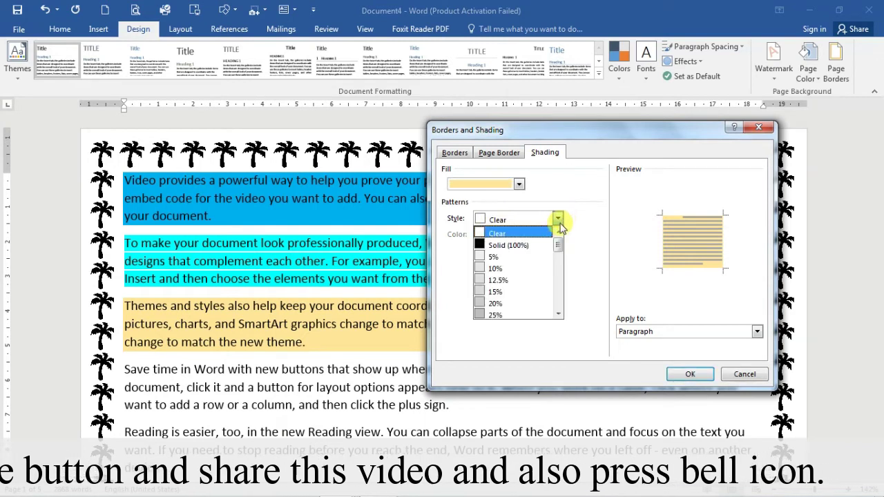
pyautogui.scroll(-1, 557, 245)
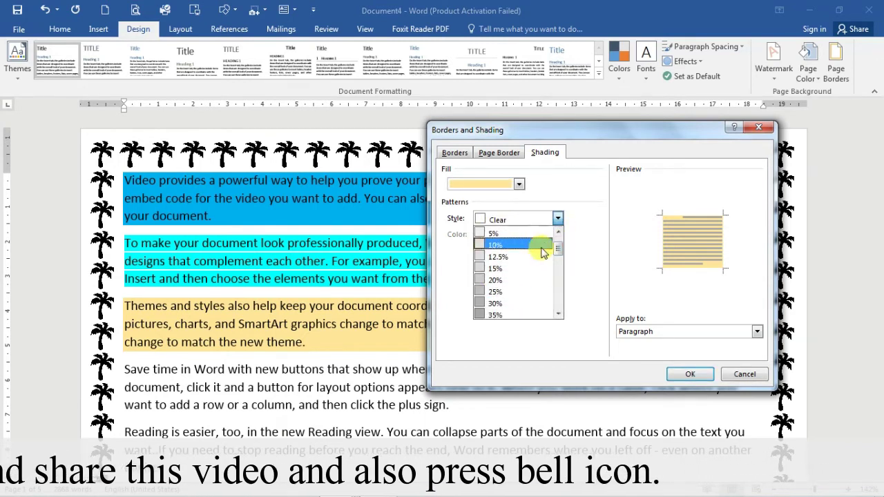
pyautogui.moveTo(558, 250); pyautogui.dragTo(557, 295)
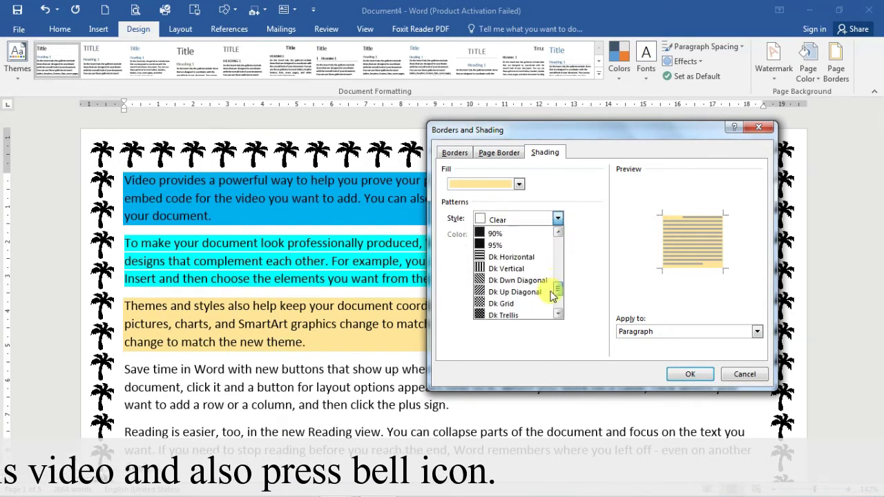
pyautogui.click(537, 245)
pyautogui.click(558, 220)
pyautogui.click(552, 254)
pyautogui.click(558, 219)
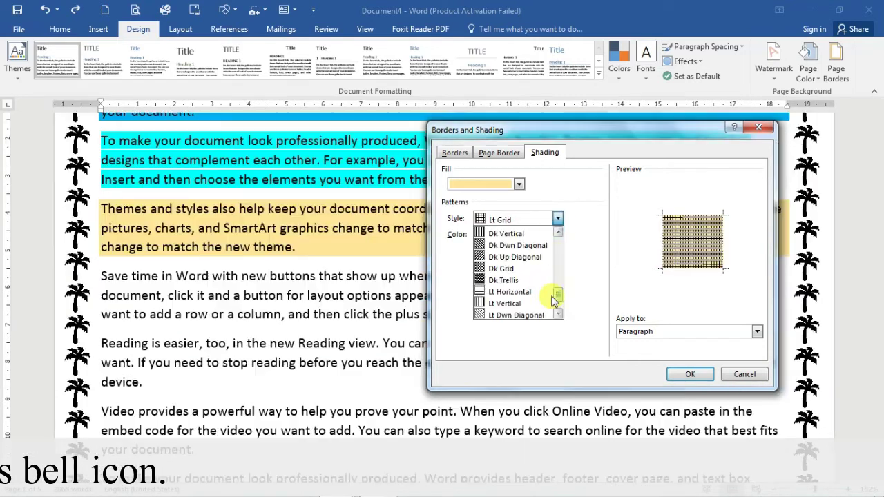
pyautogui.click(525, 271)
# Step: Make the grid pattern light blue with No Color fill and apply it
pyautogui.click(558, 234)
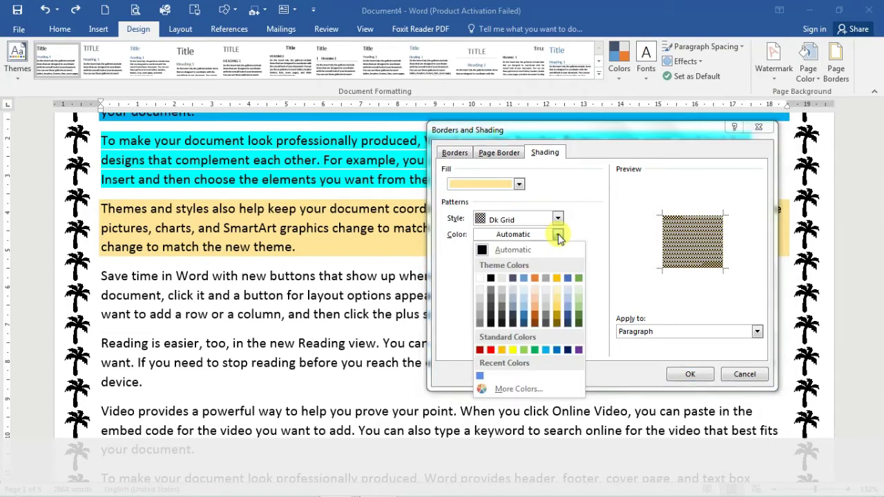
pyautogui.click(546, 350)
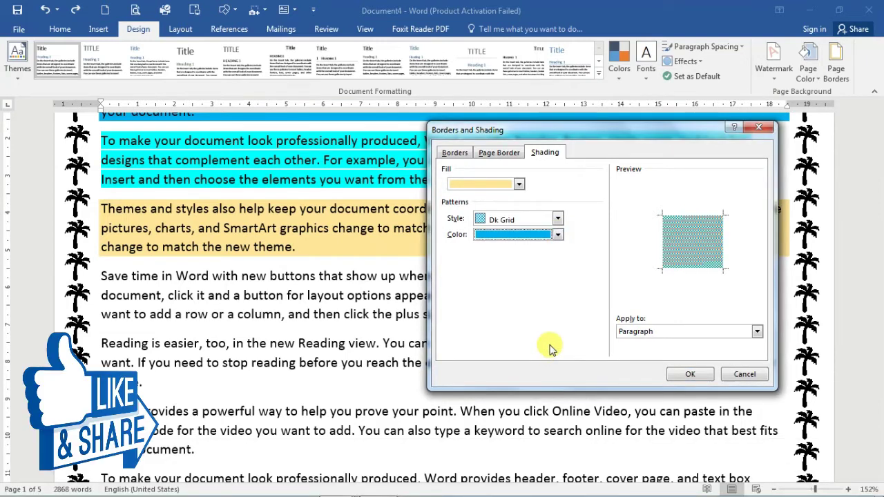
pyautogui.click(519, 185)
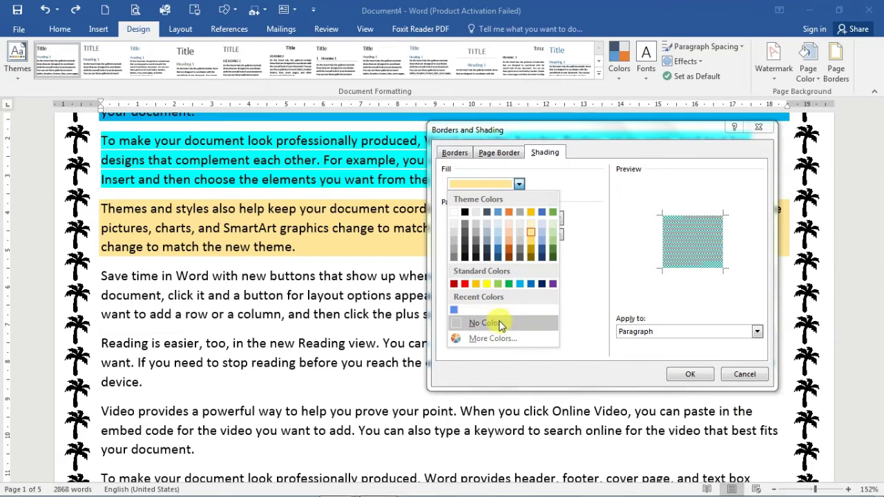
pyautogui.click(495, 323)
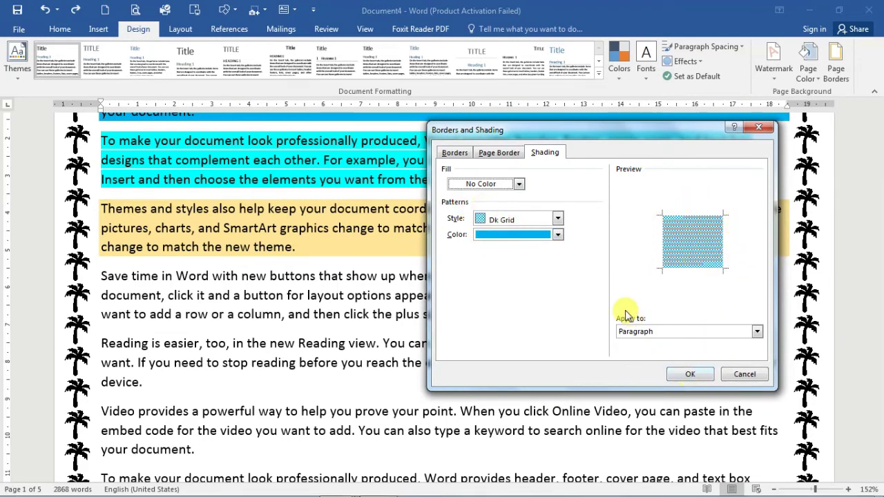
pyautogui.click(685, 373)
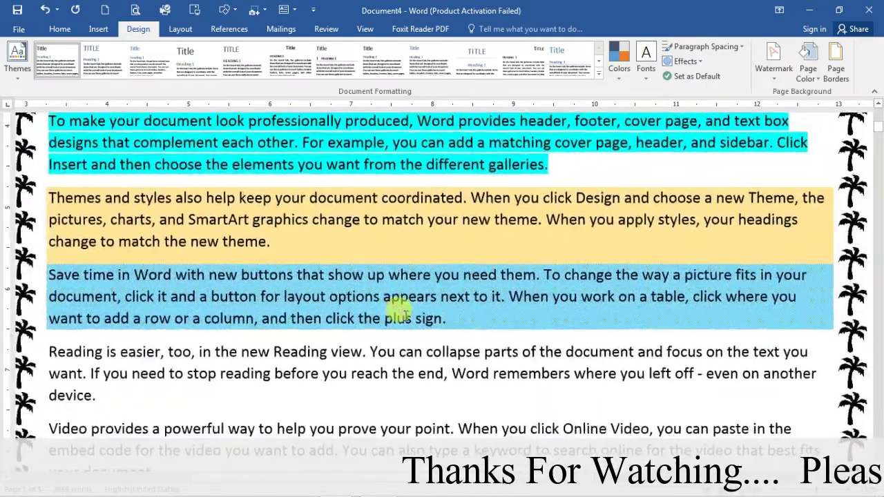
# Step: Shade the Video paragraph's text from 'powerful way' to 'want to add' light gold, applied to Text
pyautogui.scroll(-1, 400, 312)
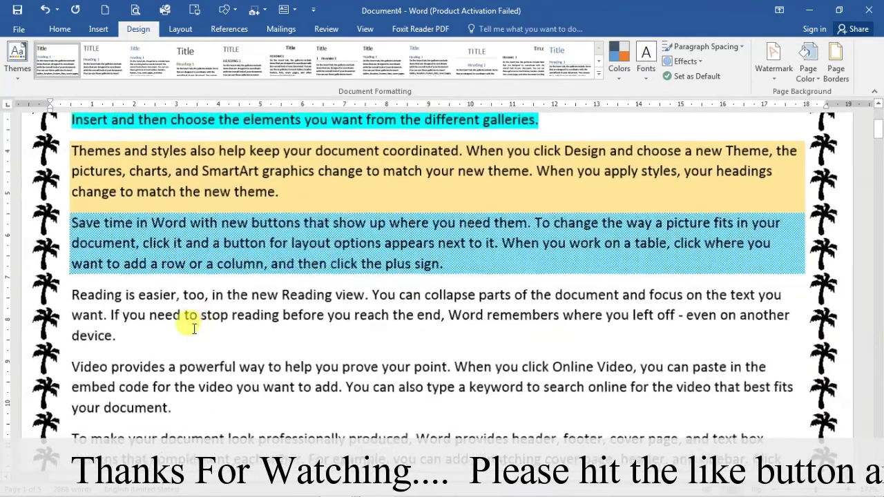
pyautogui.moveTo(145, 342); pyautogui.dragTo(277, 360)
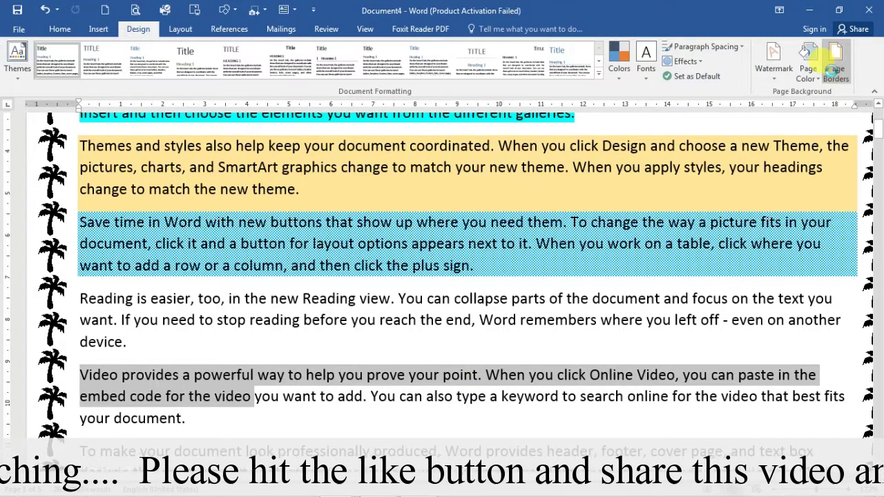
pyautogui.click(834, 64)
pyautogui.click(546, 153)
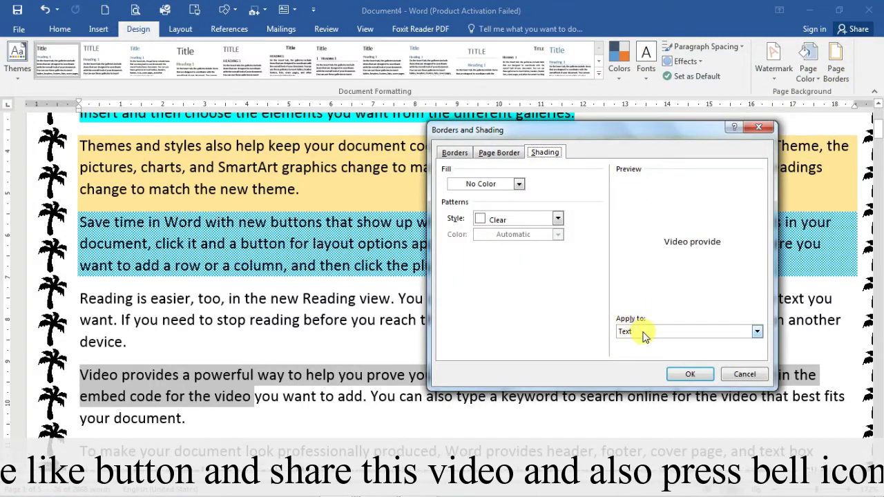
pyautogui.click(642, 333)
pyautogui.click(634, 342)
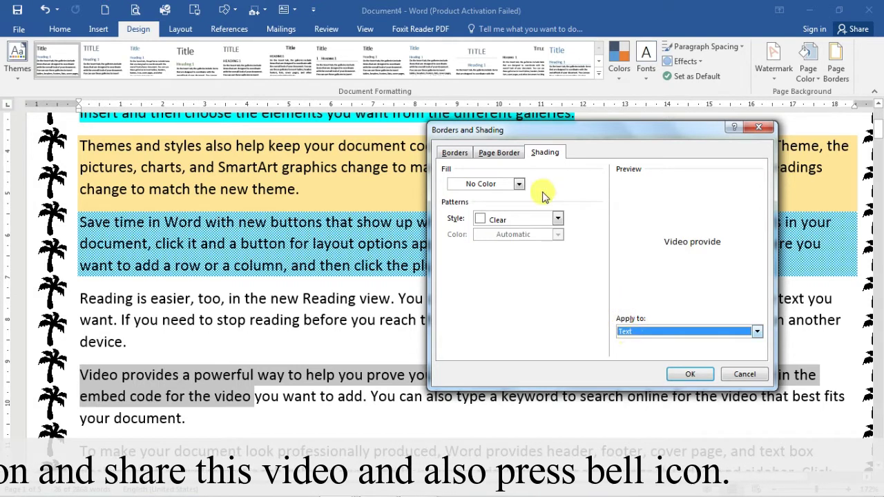
pyautogui.click(518, 184)
pyautogui.click(532, 236)
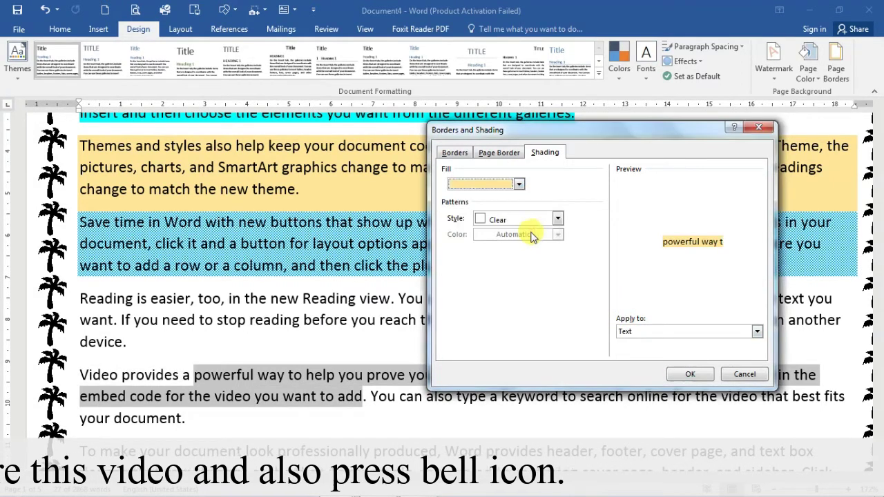
pyautogui.click(690, 374)
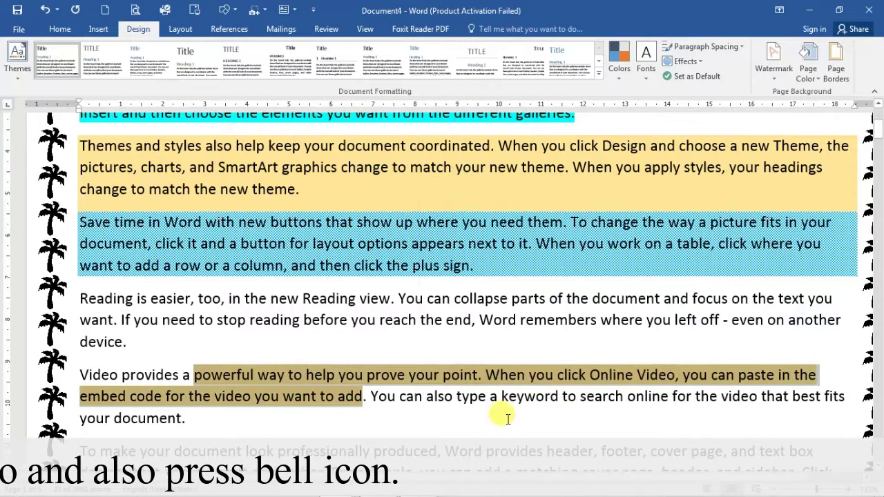
pyautogui.click(475, 408)
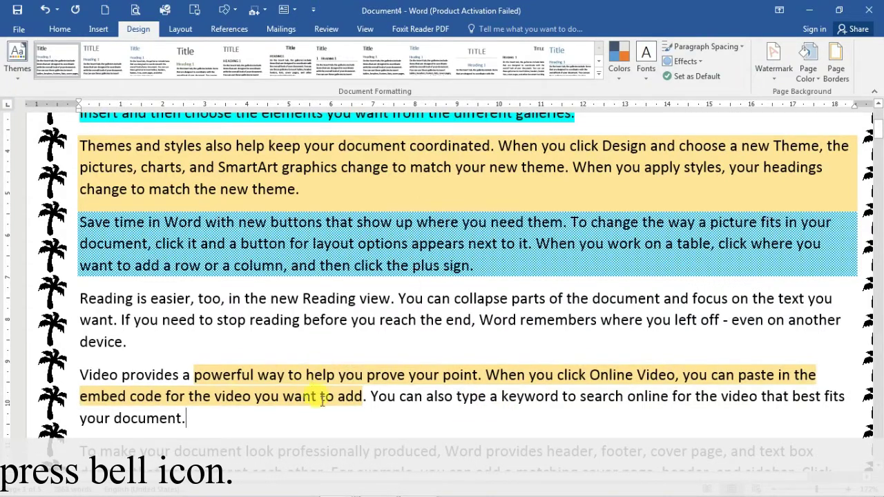